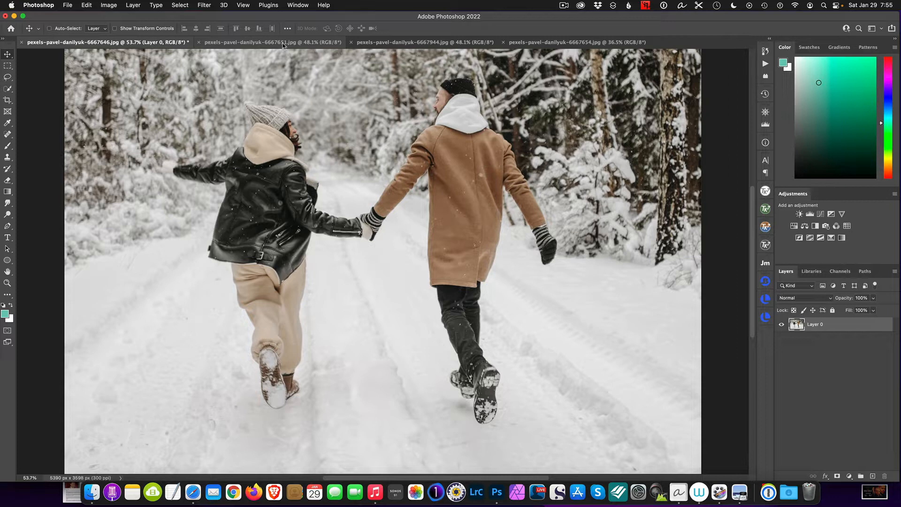
Step: Review each of the four open winter couple photos one after another
left_click(284, 44)
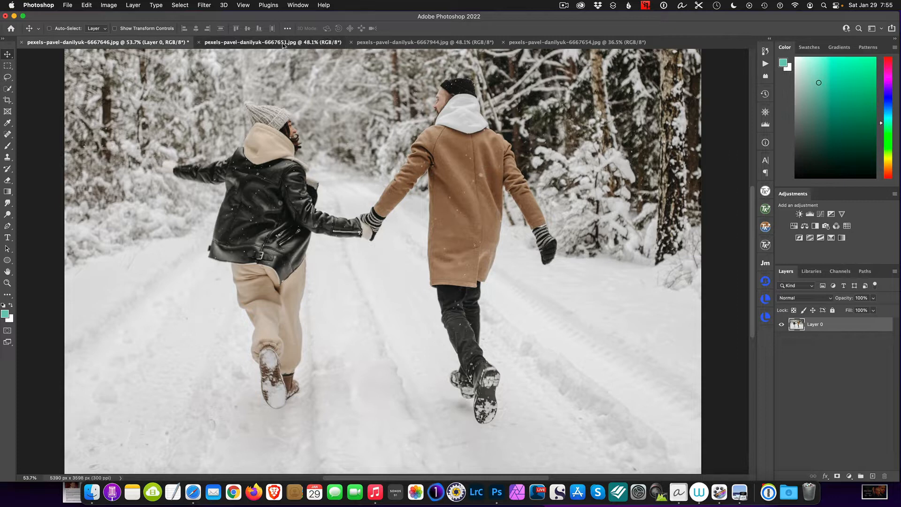
left_click(429, 44)
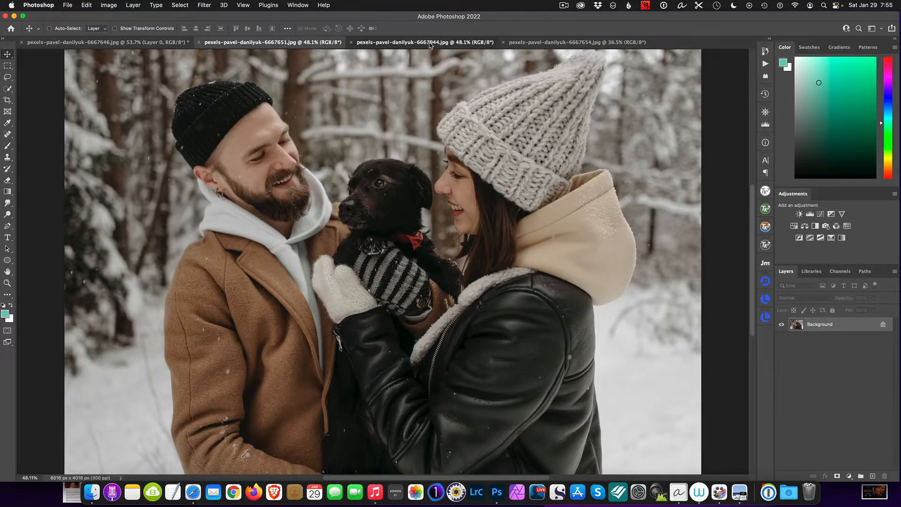
left_click(592, 44)
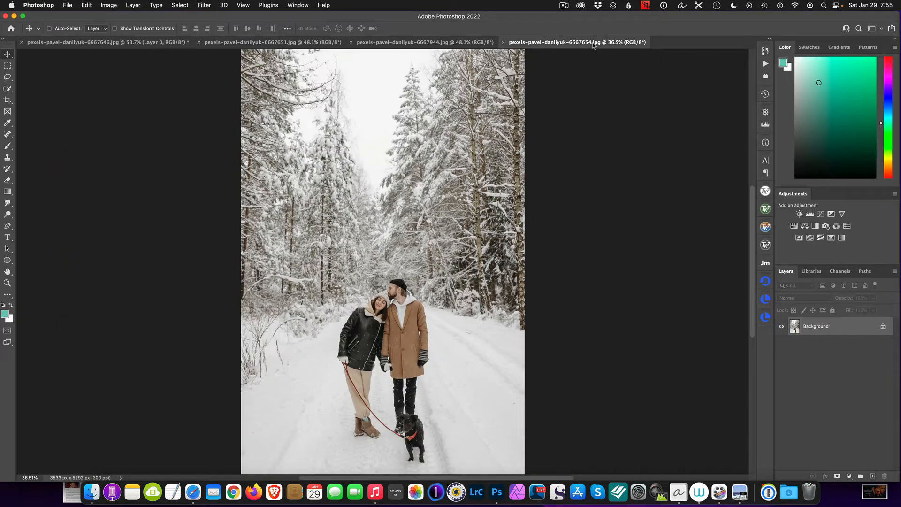
left_click(69, 44)
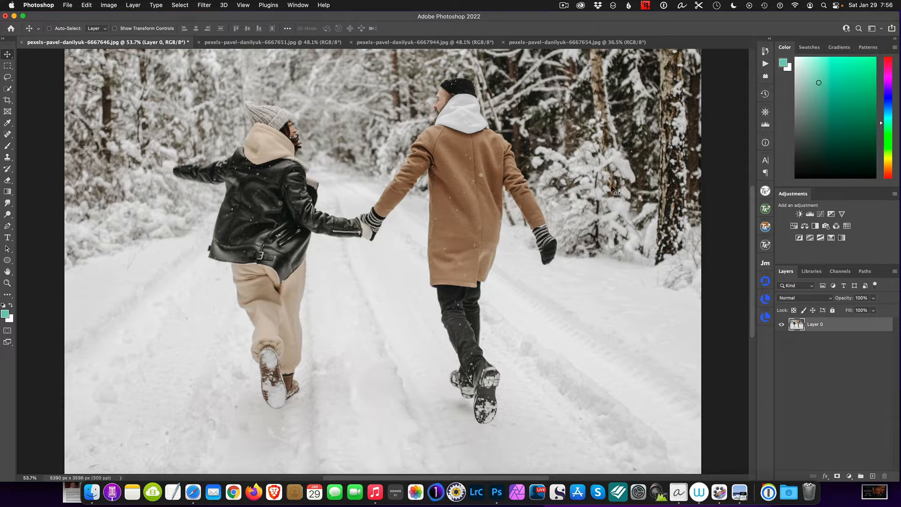
left_click(284, 43)
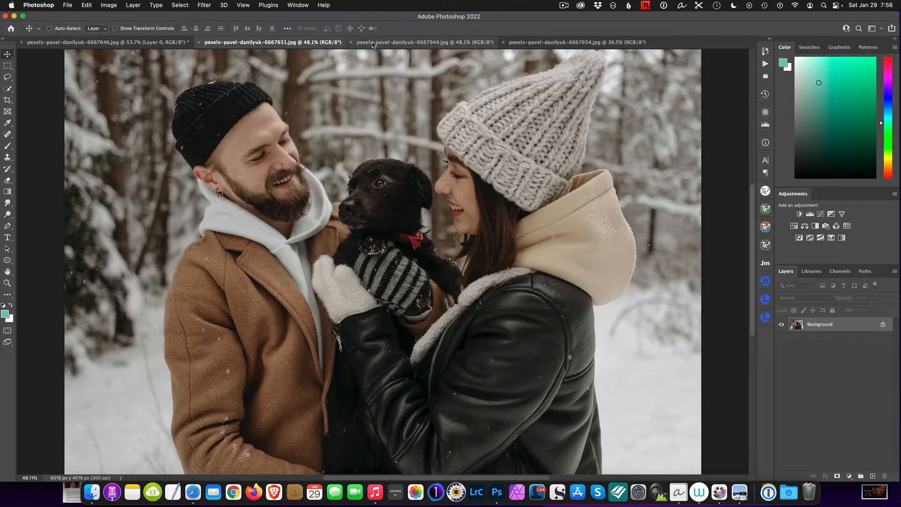
left_click(409, 43)
left_click(566, 43)
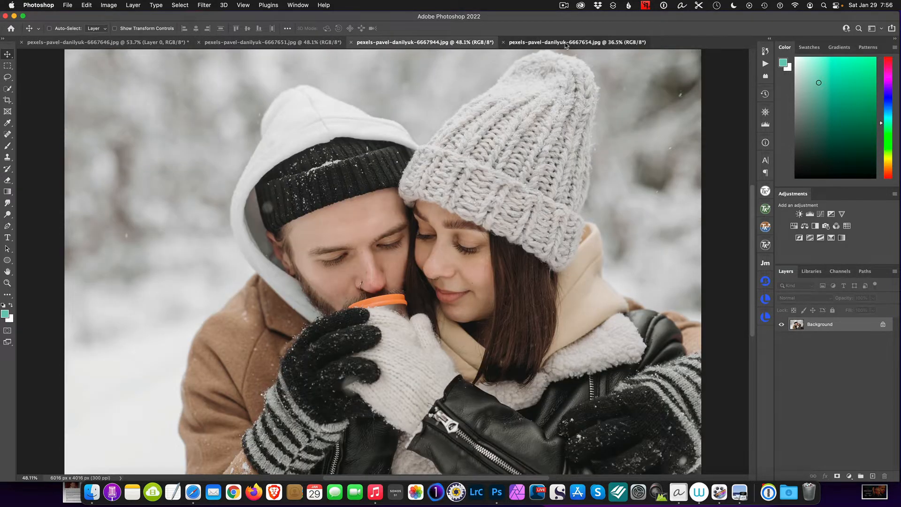
left_click(249, 43)
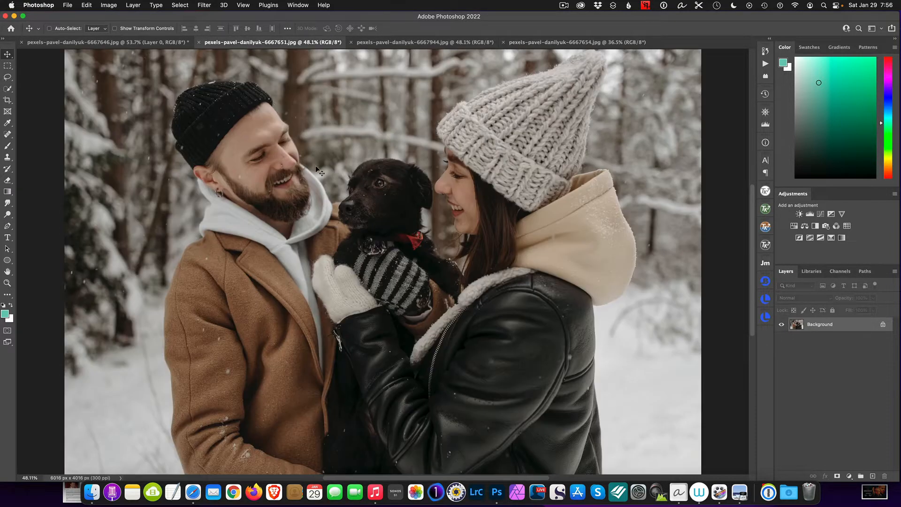
left_click(108, 43)
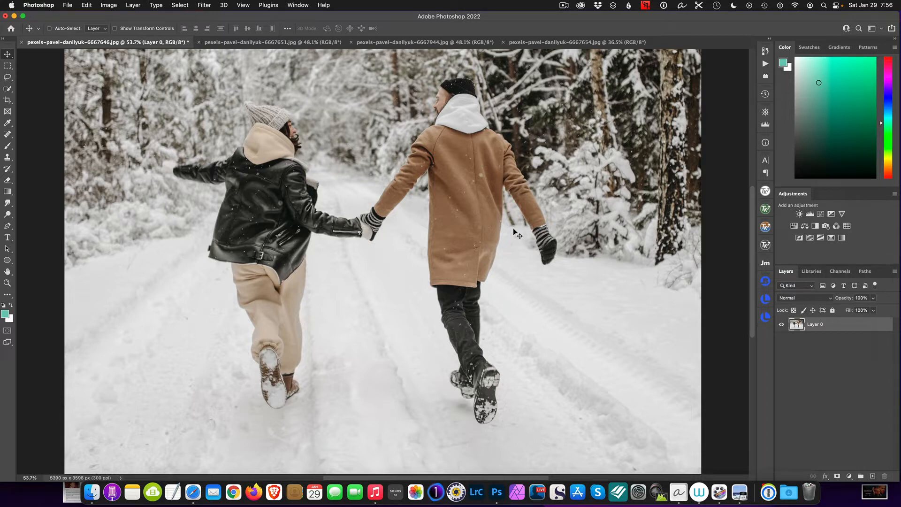
Step: Add a type layer in Impact at 513 pt on the running-couple image and replace its text with SNOW
left_click(6, 238)
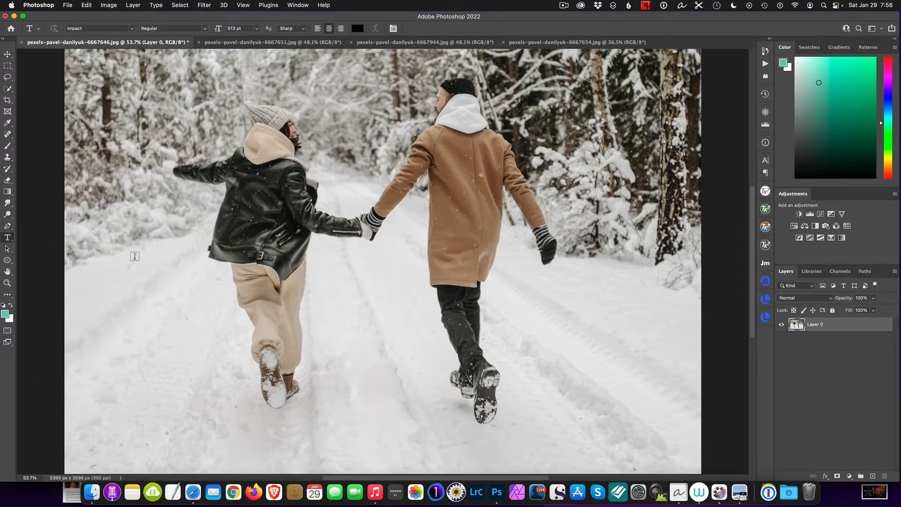
left_click(240, 227)
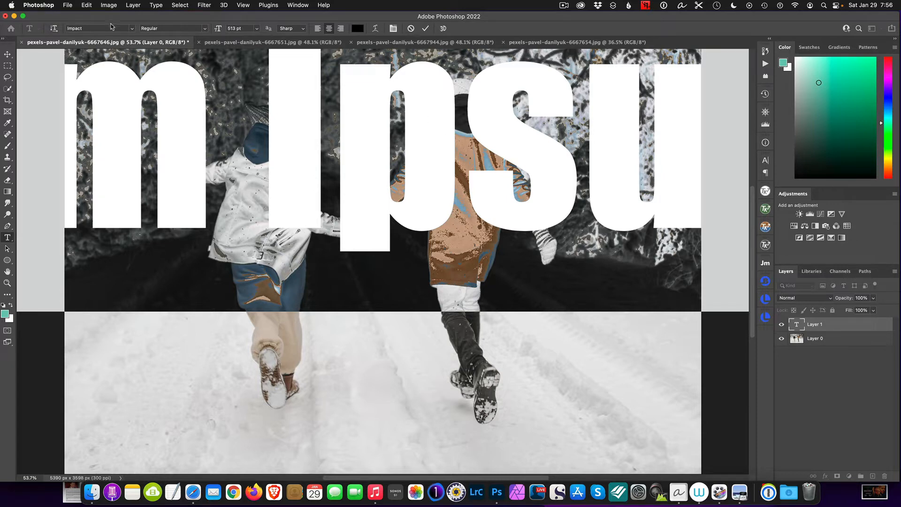
left_click(133, 29)
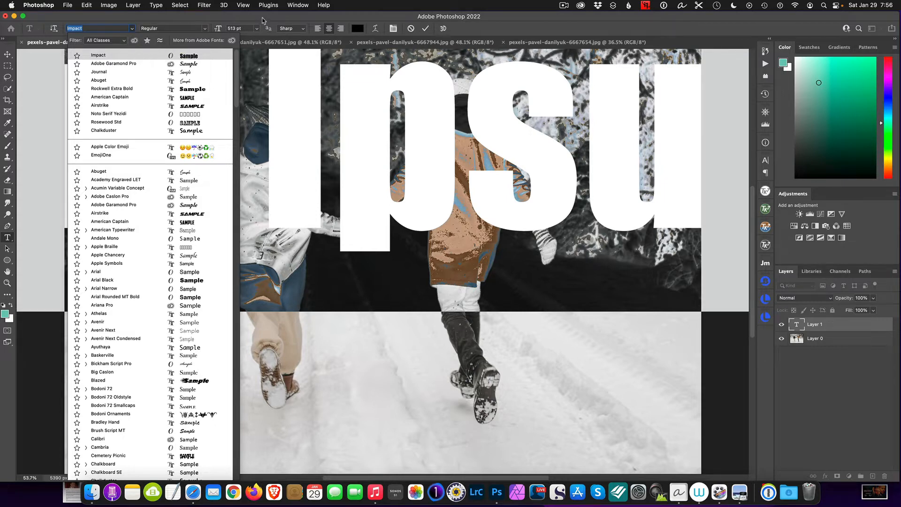
left_click(262, 20)
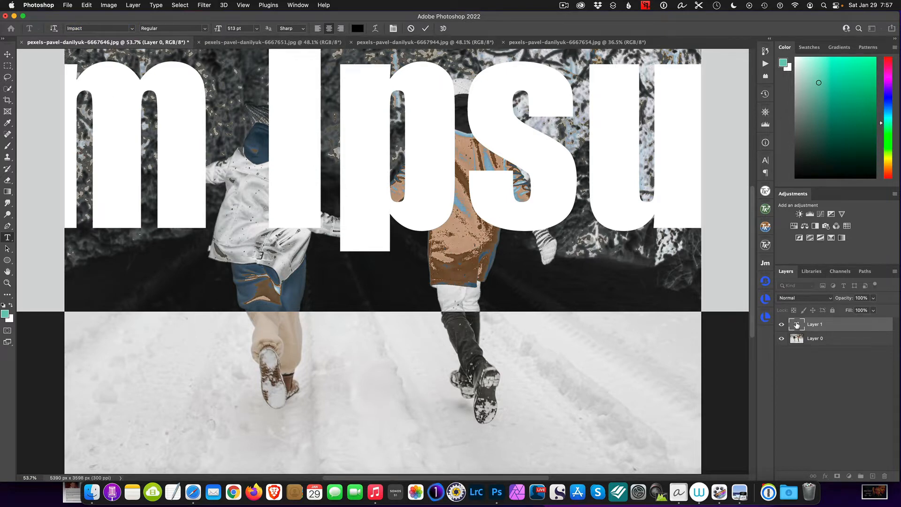
left_click(796, 324)
double_click(797, 324)
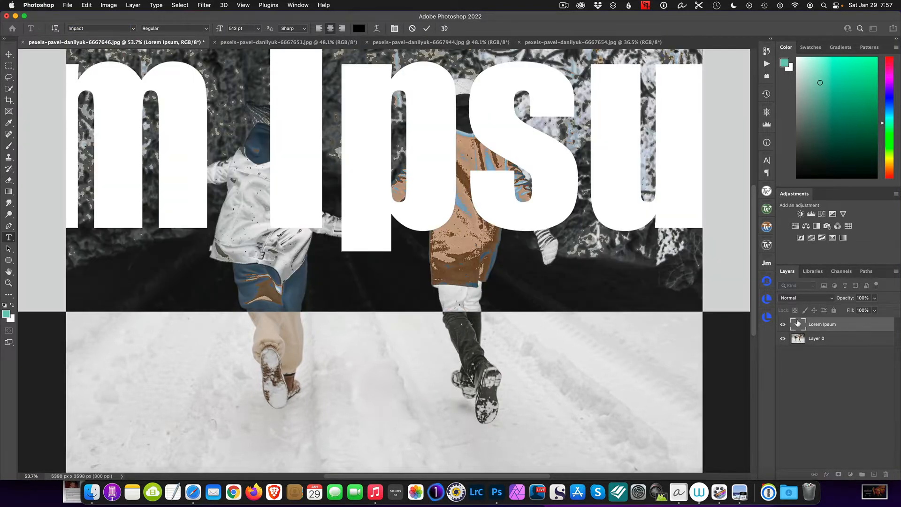
type("SNOW")
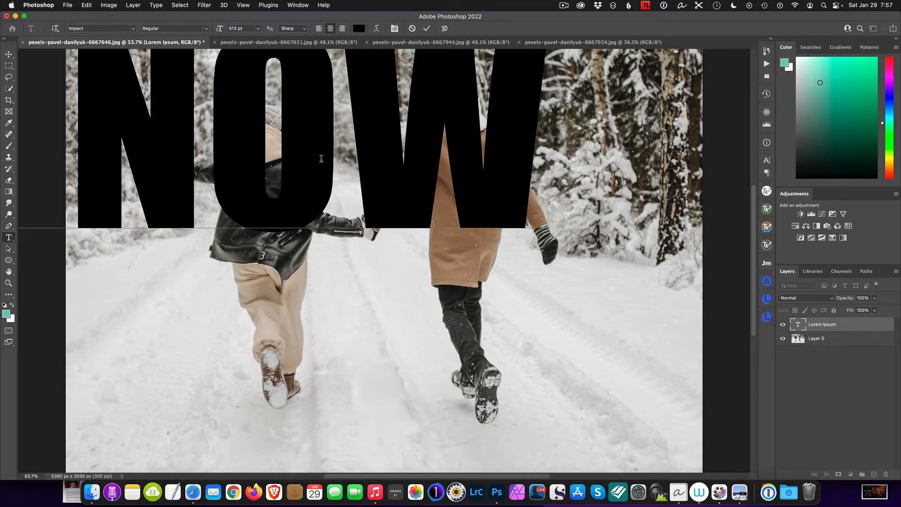
Step: Move the SNOW text down to the lower part of the image
mouse_move(211, 33)
left_mouse_down()
mouse_move(223, 32)
mouse_move(207, 32)
left_mouse_up()
left_click(9, 54)
left_click_drag(305, 130, 394, 332)
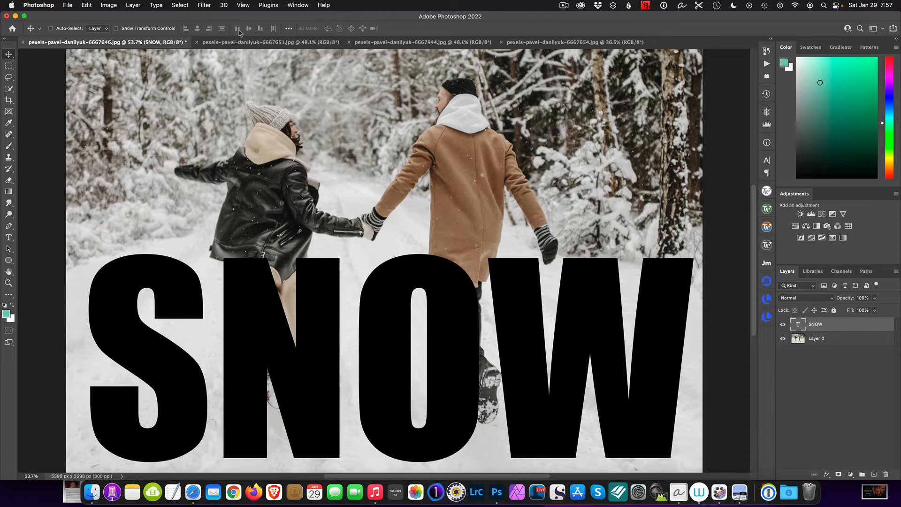
Step: Copy the couple-holding-puppy photo into the collage, scale it to about 47%, and fit it into the lower-left section
left_click(269, 44)
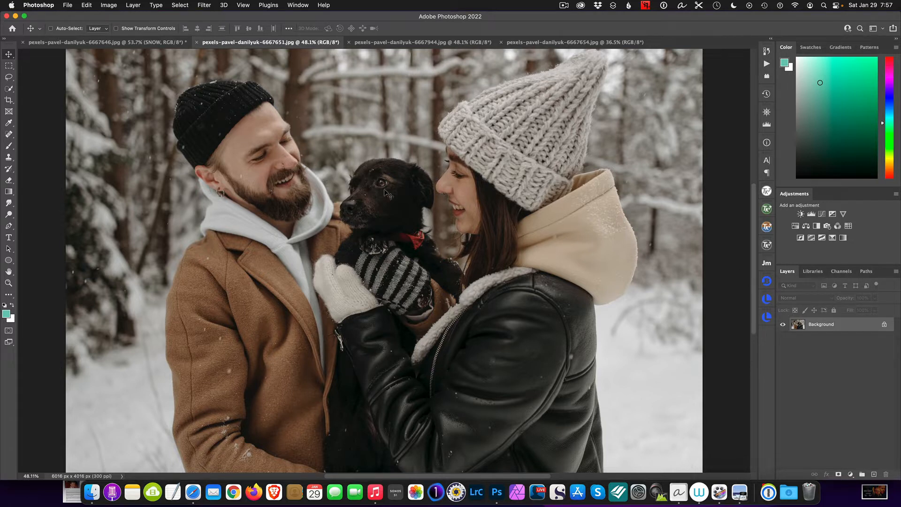
left_click_drag(389, 193, 397, 284)
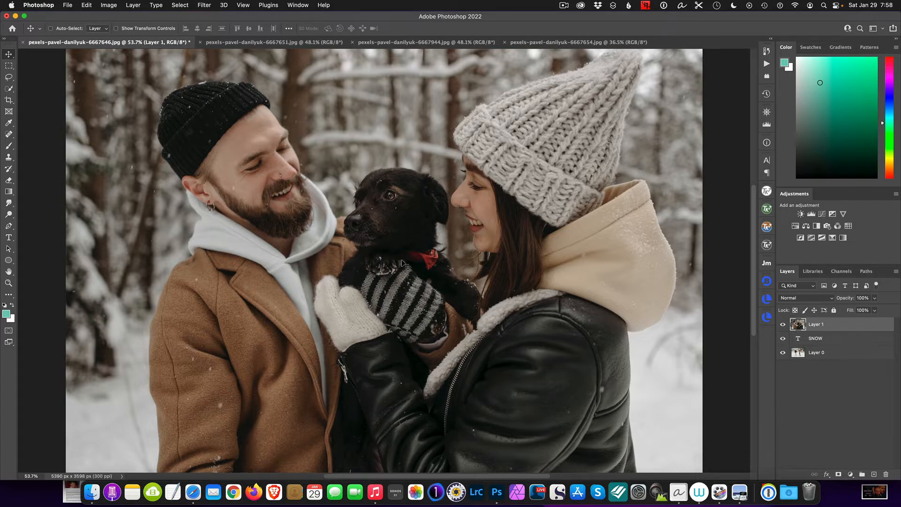
key("super+t")
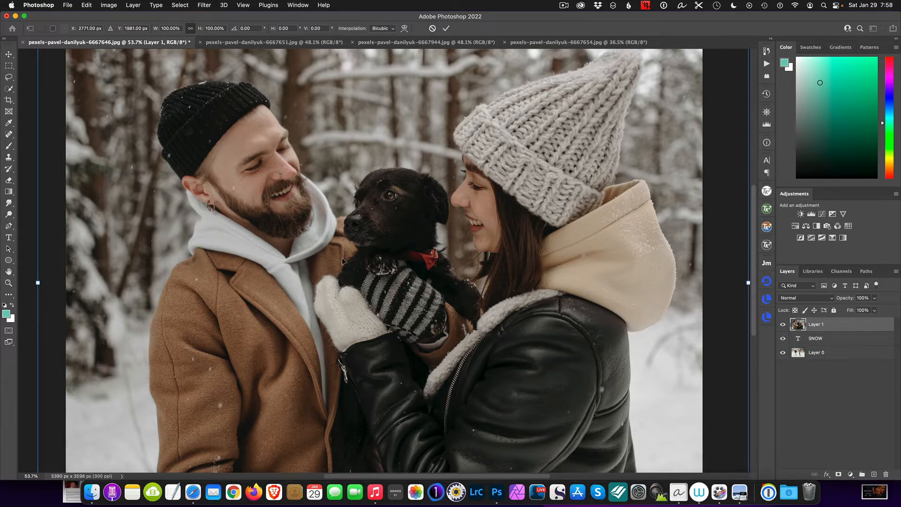
key("super+0")
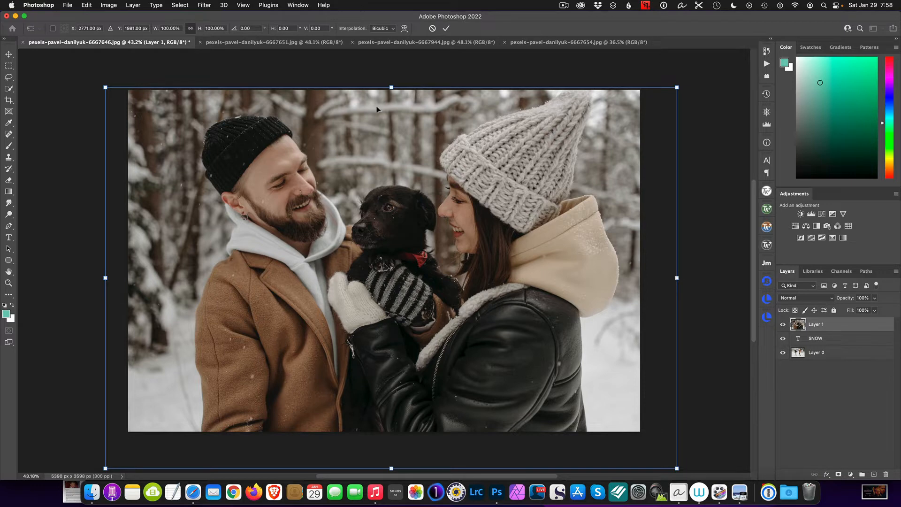
left_click_drag(391, 87, 414, 245)
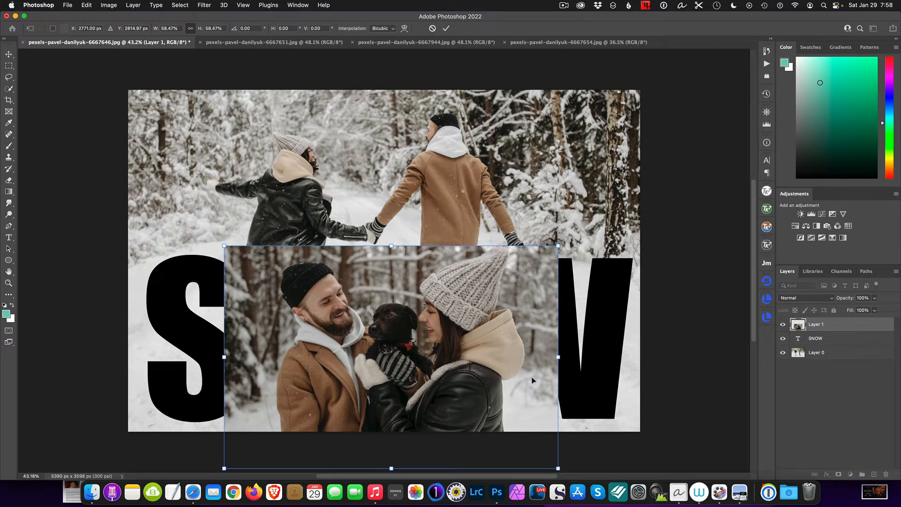
left_click_drag(491, 333, 560, 291)
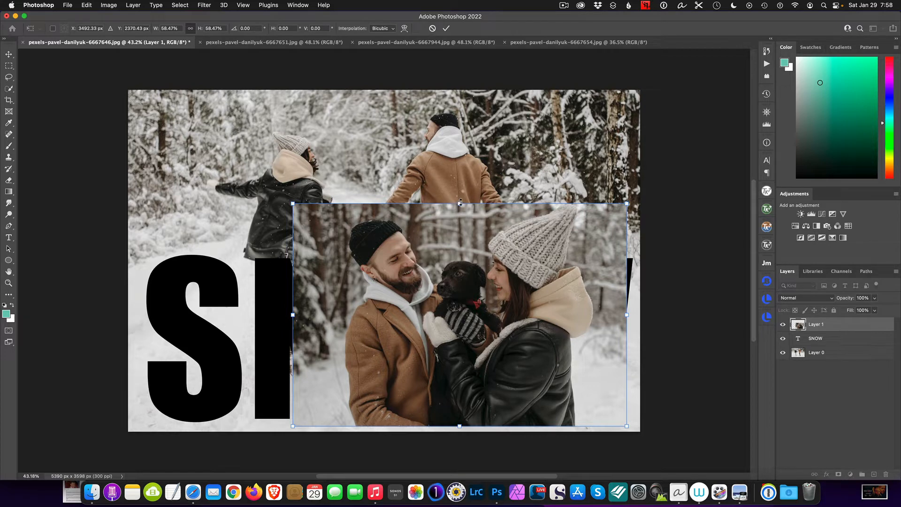
left_click_drag(457, 203, 458, 246)
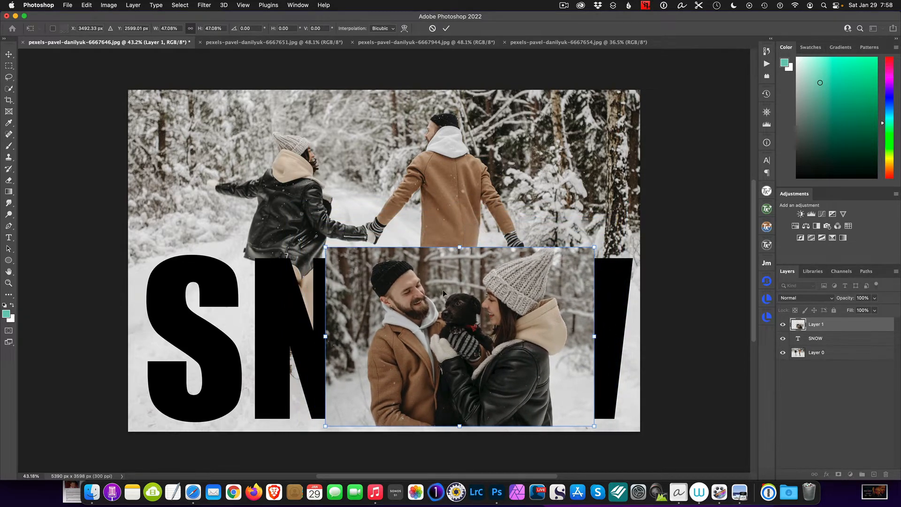
left_click_drag(443, 289, 302, 286)
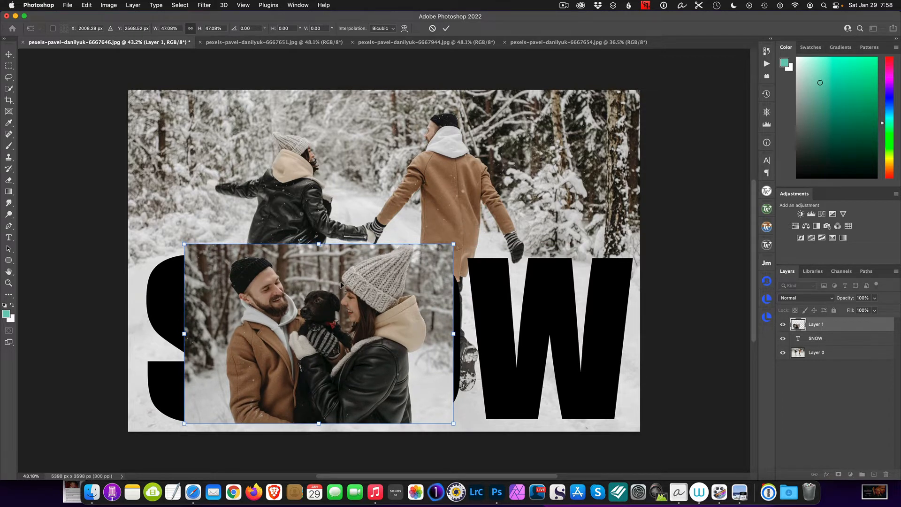
left_click_drag(341, 284, 270, 284)
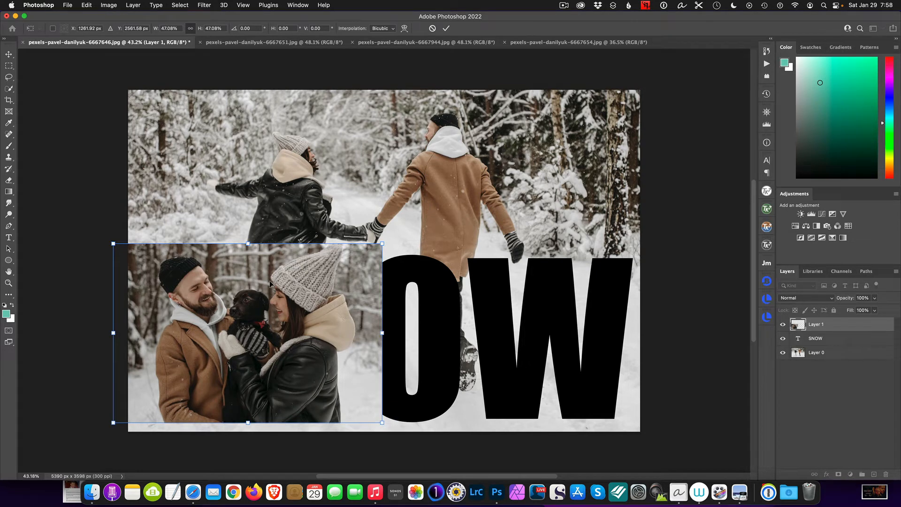
key("Return")
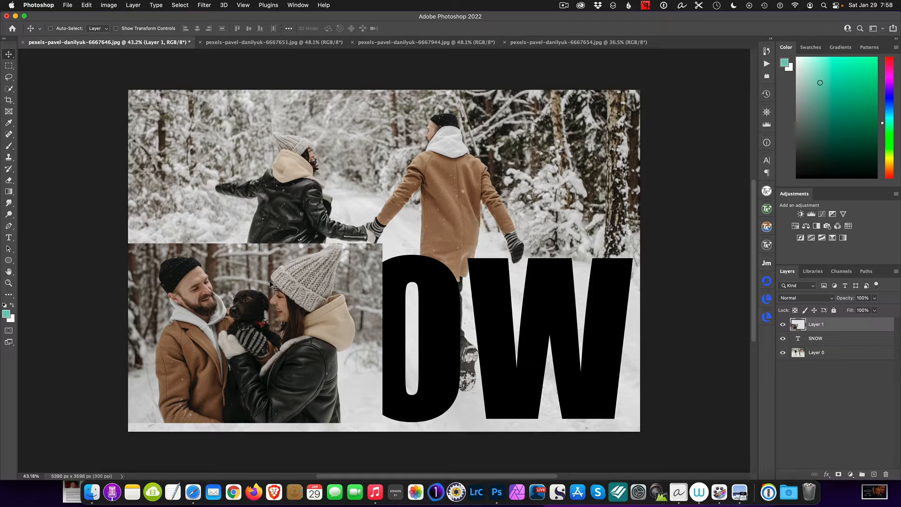
Step: Copy the hot-drink close-up photo into the collage, scale it to about 54%, and fit it into the lower-right section
left_click(259, 44)
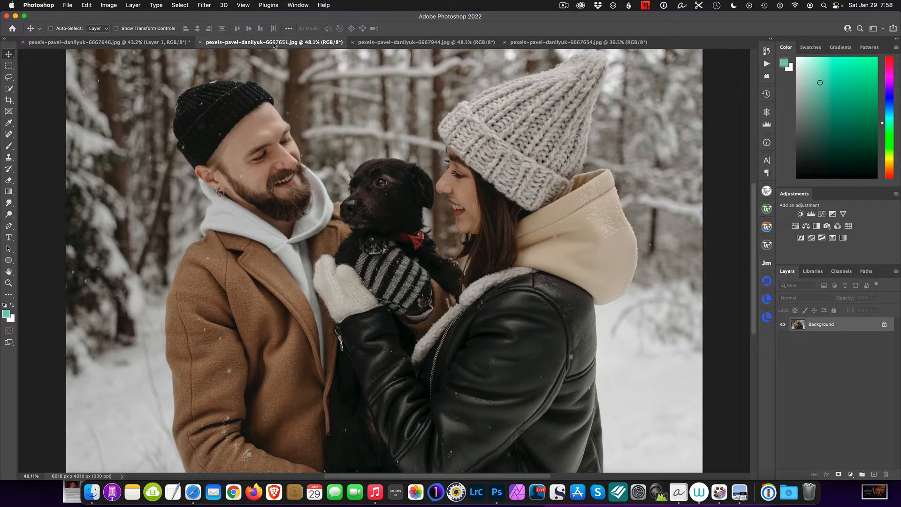
left_click(411, 43)
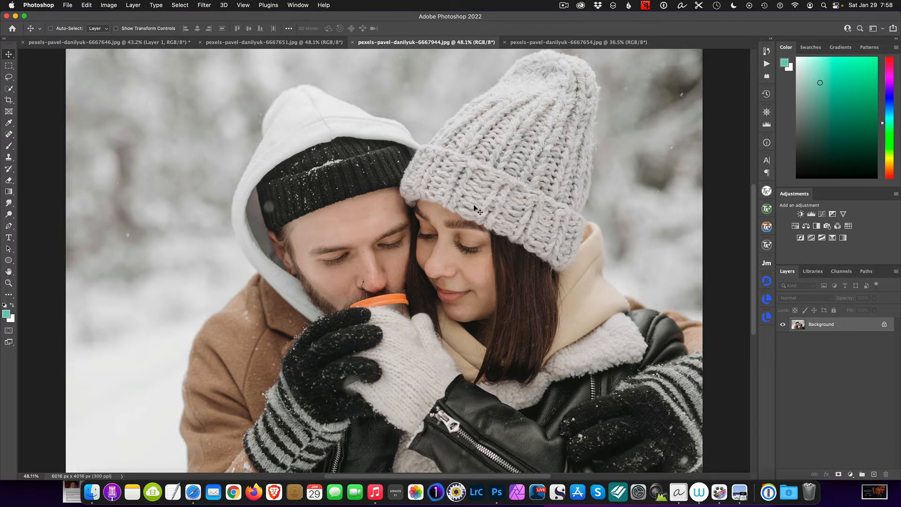
left_click_drag(443, 229, 518, 318)
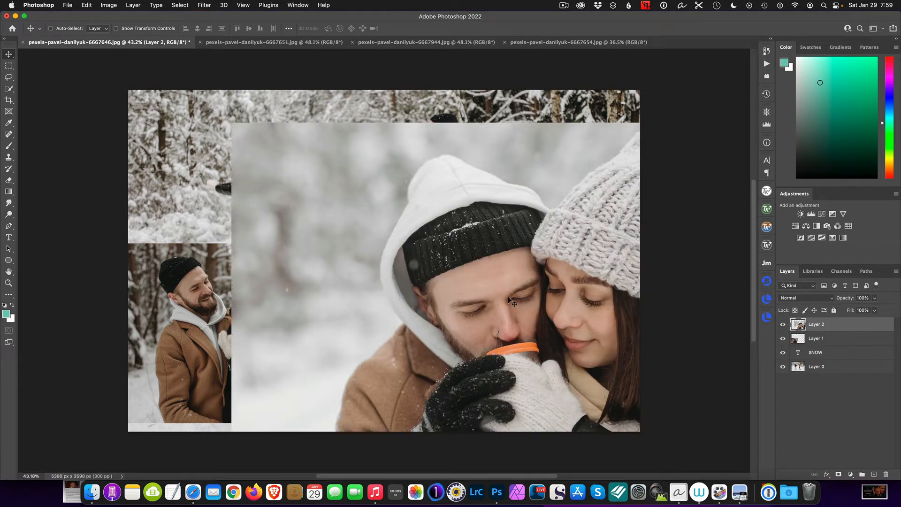
key("super+t")
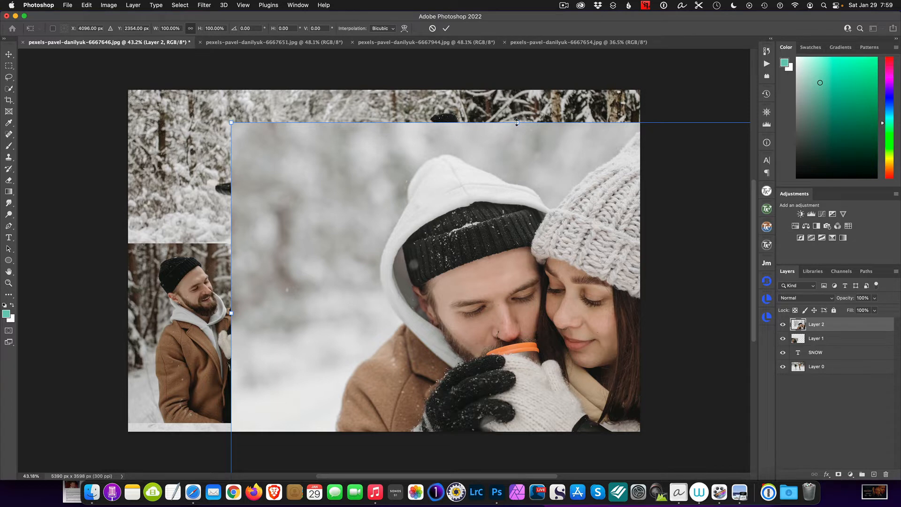
left_click_drag(516, 123, 559, 283)
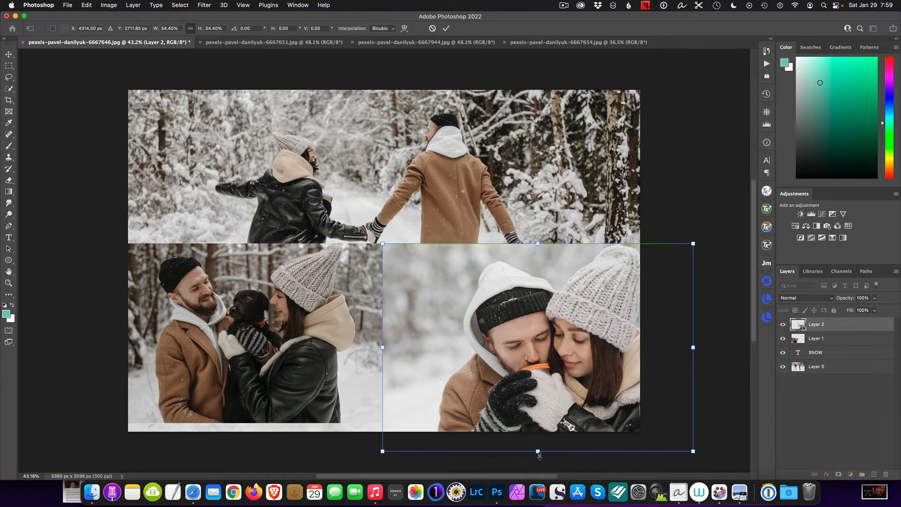
left_click_drag(538, 454, 526, 427)
left_click_drag(526, 380, 505, 380)
key("Return")
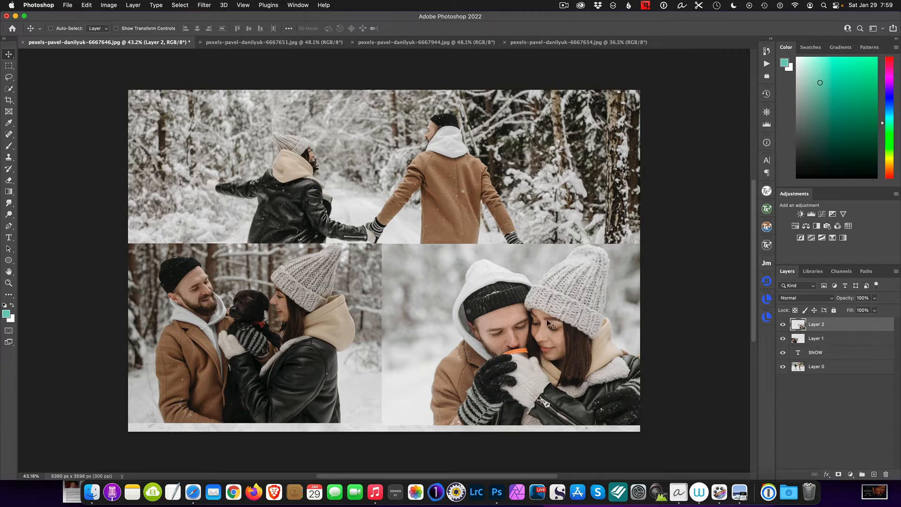
Step: Copy the couple-walking-with-dog photo into the collage, scale it to about 58%, and place it in the middle section
left_click(534, 44)
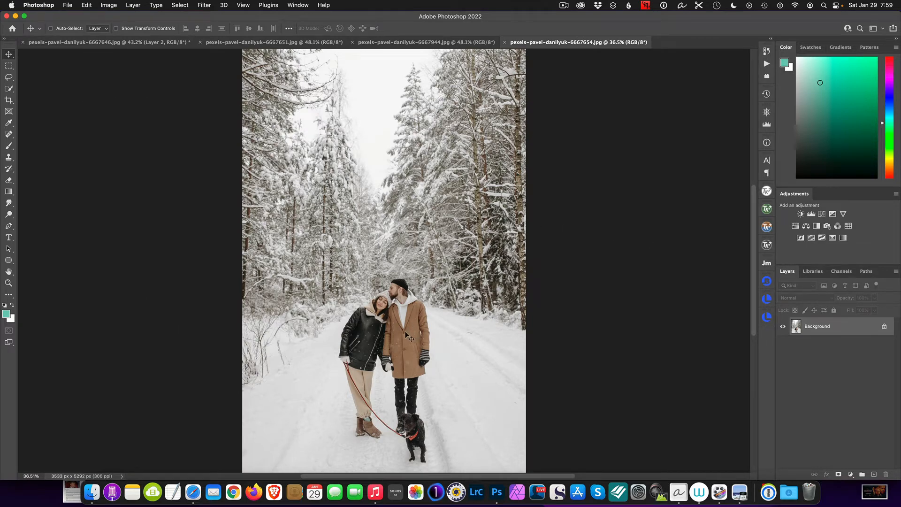
left_click_drag(406, 334, 390, 266)
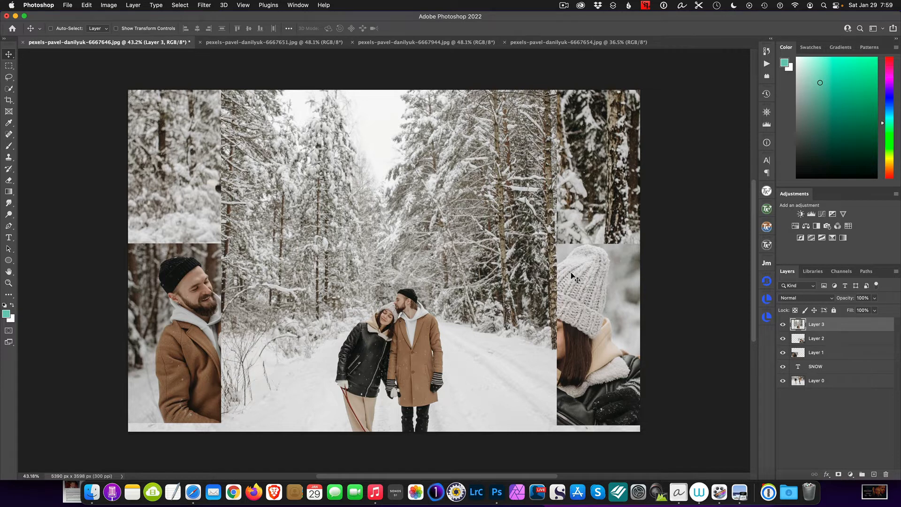
key("super+t")
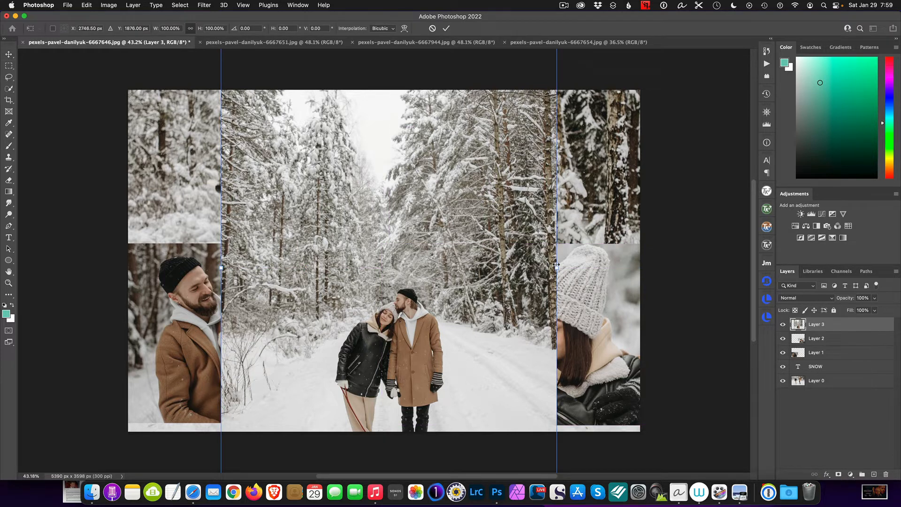
left_click_drag(556, 267, 425, 294)
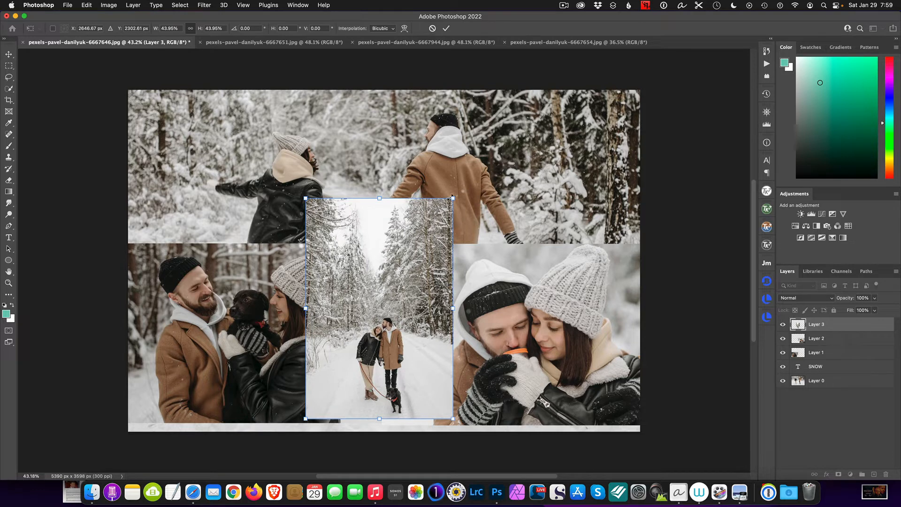
left_click_drag(454, 197, 532, 157)
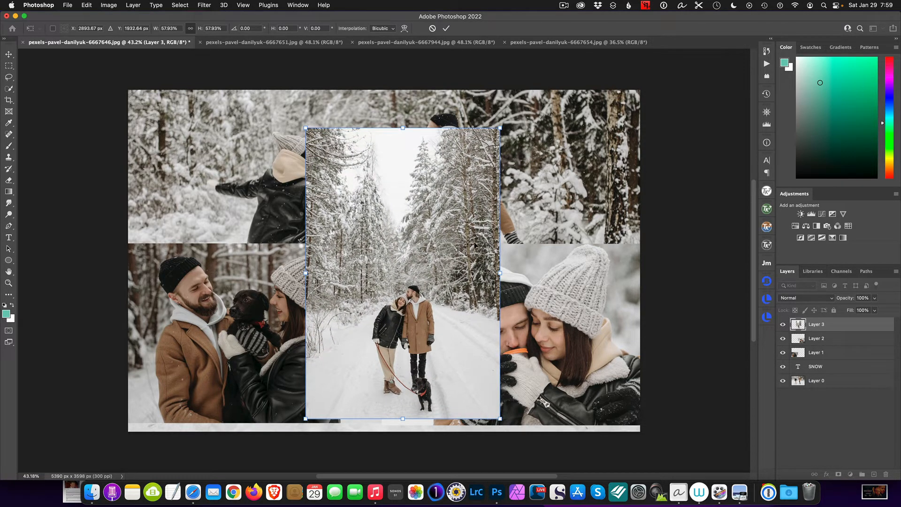
key("Return")
left_click_drag(420, 244, 406, 245)
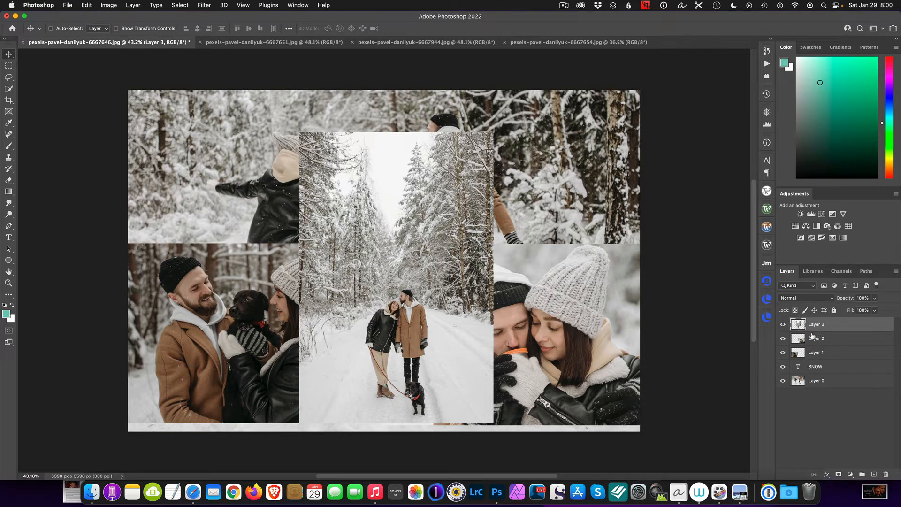
Step: Clip the three added photo layers (Layer 1, Layer 2, Layer 3) to the SNOW text layer as clipping masks
left_click(818, 352)
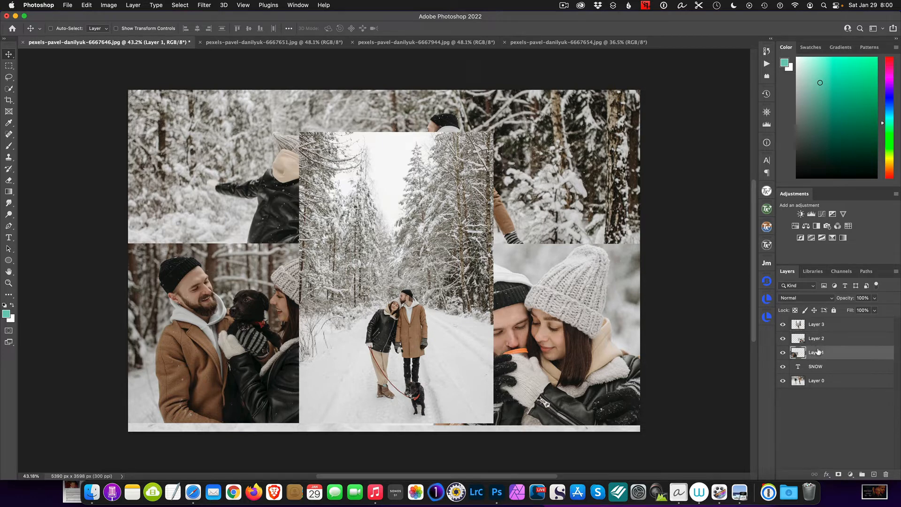
right_click(835, 354)
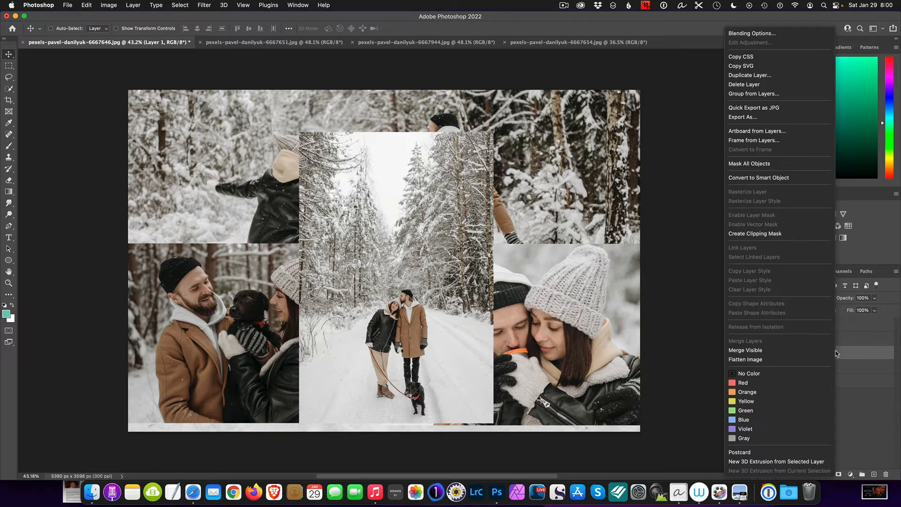
left_click(772, 234)
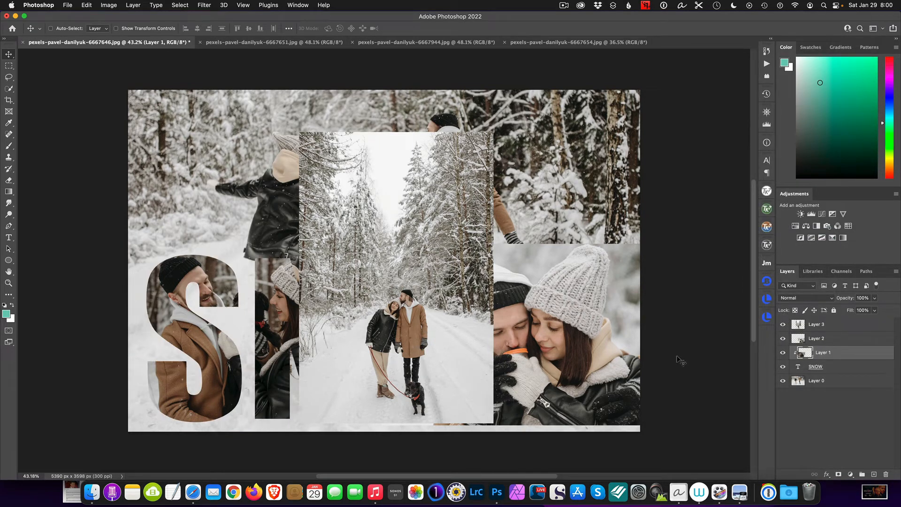
left_click(832, 339)
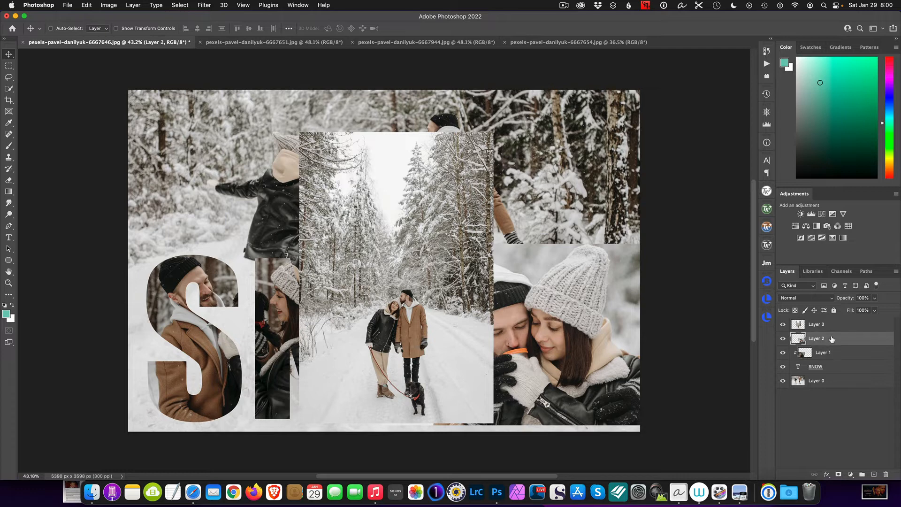
right_click(832, 338)
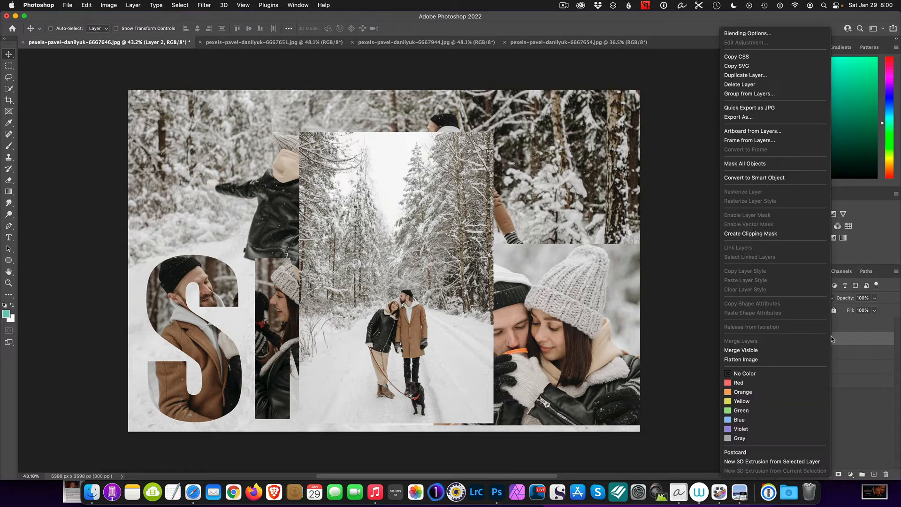
left_click(775, 234)
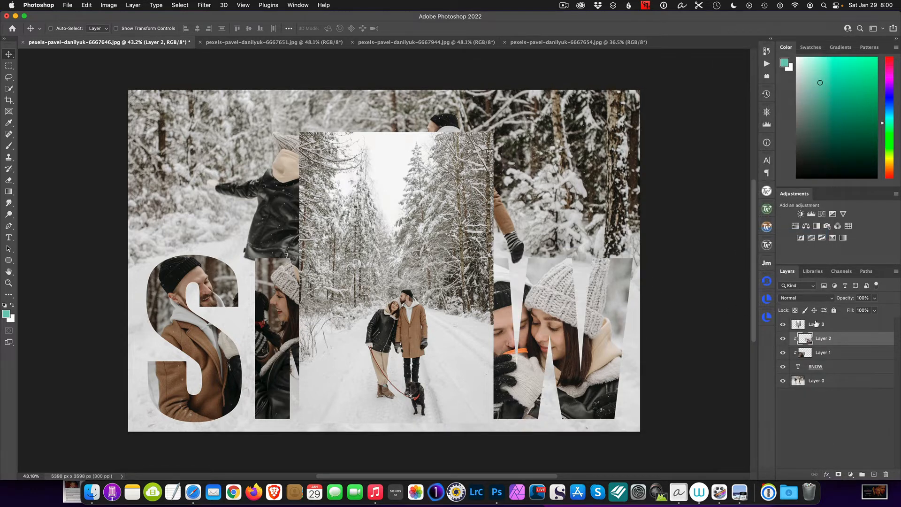
left_click(822, 324)
right_click(822, 325)
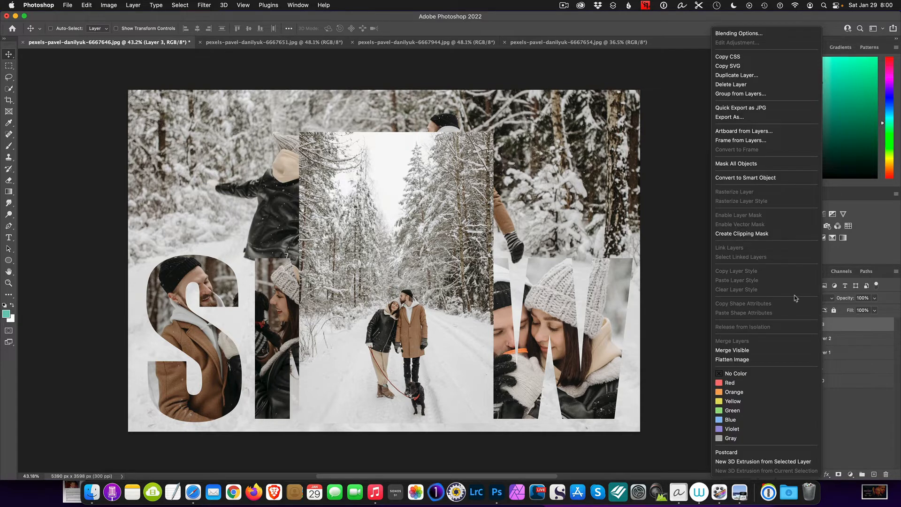
left_click(757, 235)
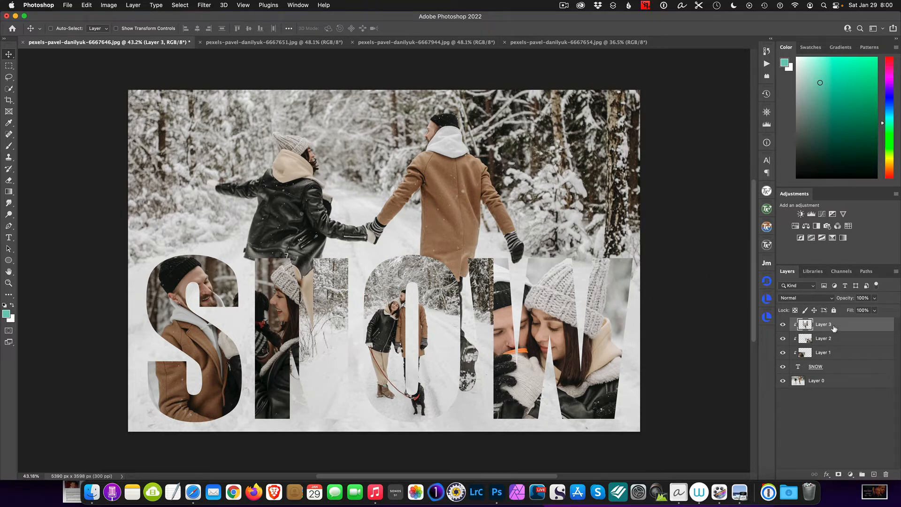
Step: Temporarily reorder and hide the walking-dog photo layer to compare how it overlaps the other photos, then restore it
left_click_drag(835, 324, 831, 356)
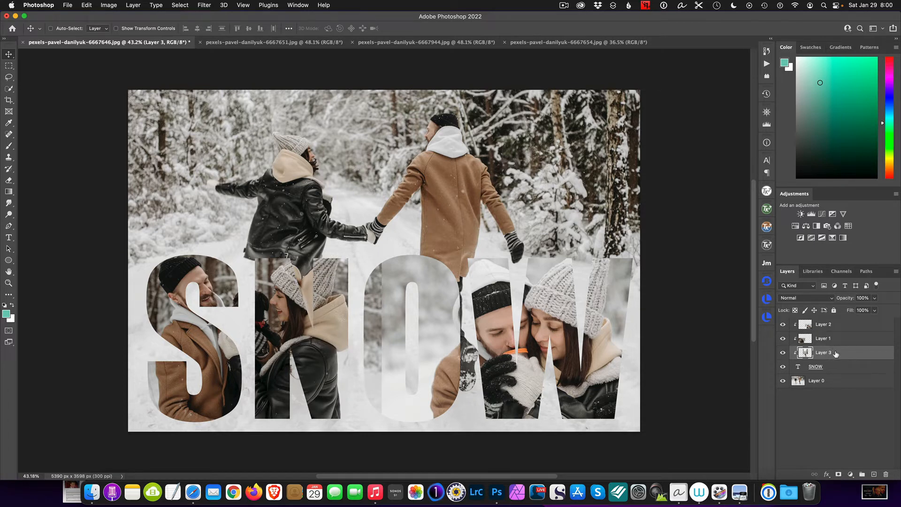
left_click_drag(836, 354, 833, 325)
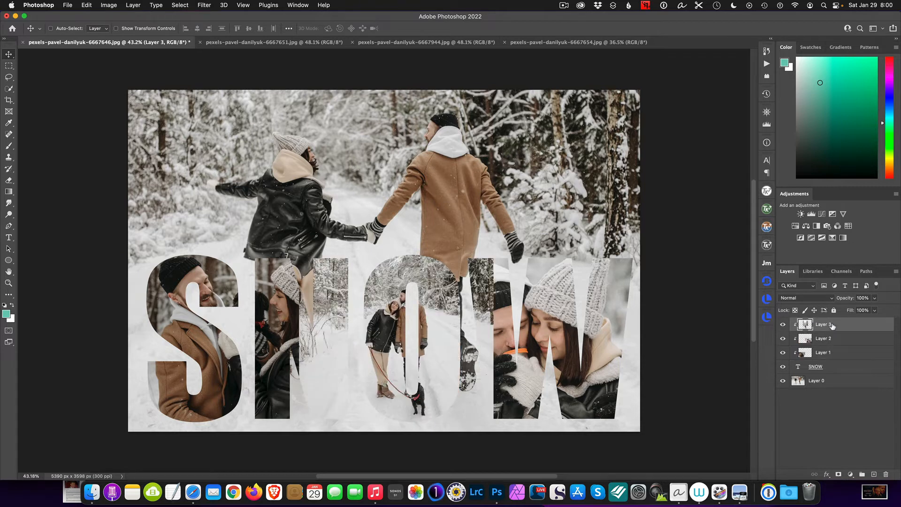
left_click(783, 326)
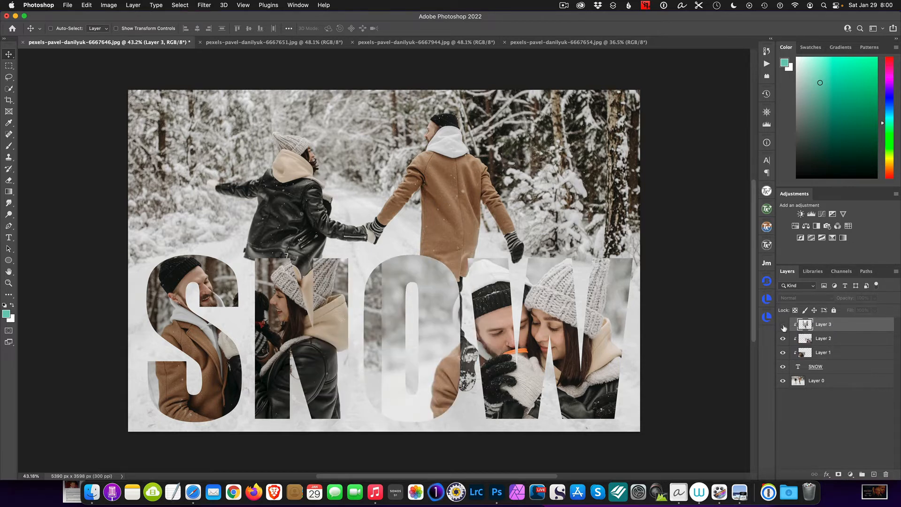
left_click(783, 325)
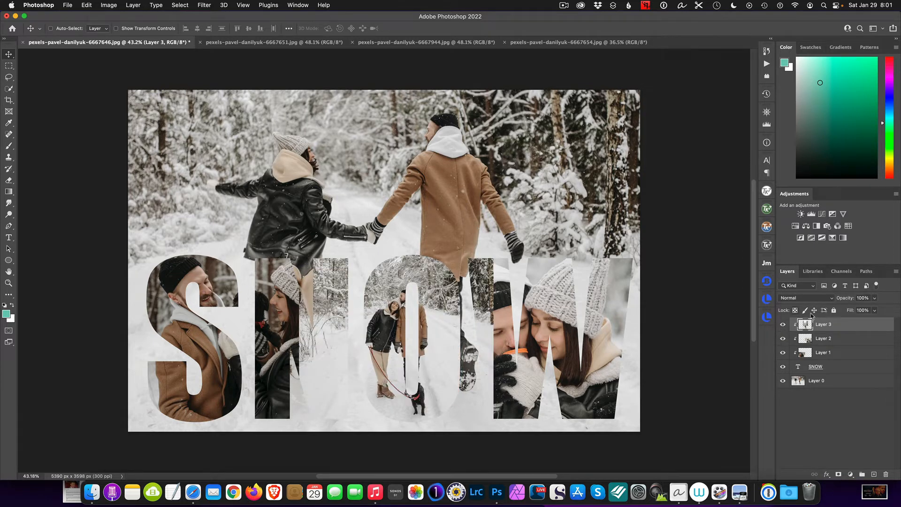
Step: Add a layer mask to the walking-dog photo layer and paint black with a 500 px brush to hide its edges over the N and W
left_click(838, 474)
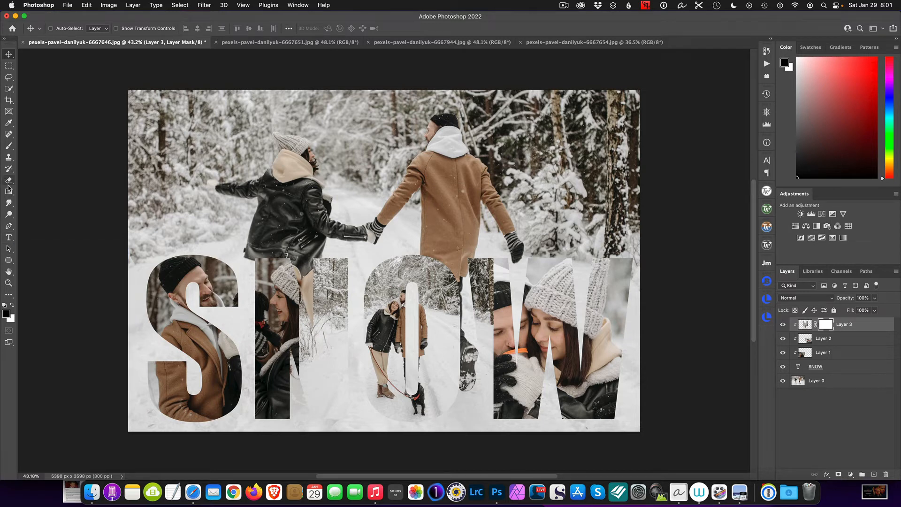
left_click(6, 147)
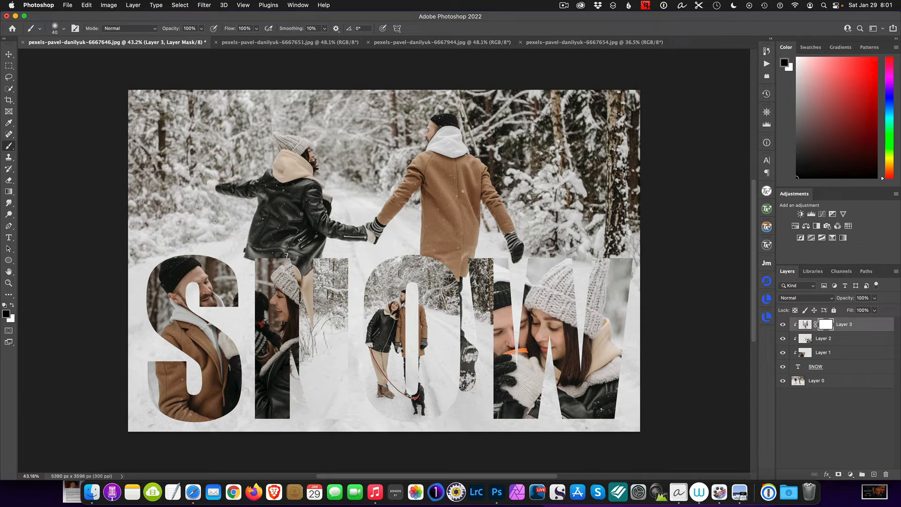
key("bracketright")
key("bracketright")
key("bracketright")
key("bracketright")
key("bracketright")
key("bracketright")
key("bracketright")
key("bracketright")
key("bracketright")
key("bracketright")
key("bracketright")
key("bracketright")
key("bracketright")
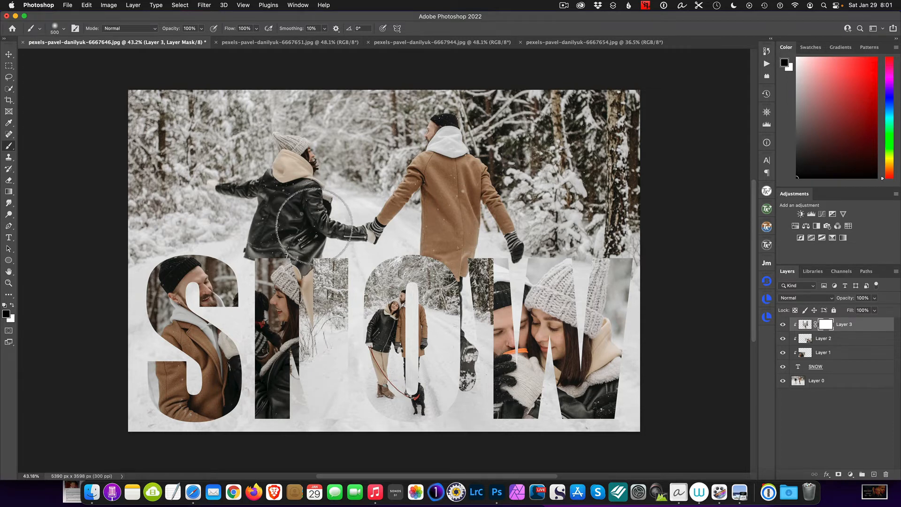
mouse_move(319, 287)
left_mouse_down()
mouse_move(320, 384)
mouse_move(324, 230)
mouse_move(327, 406)
mouse_move(312, 341)
left_mouse_up()
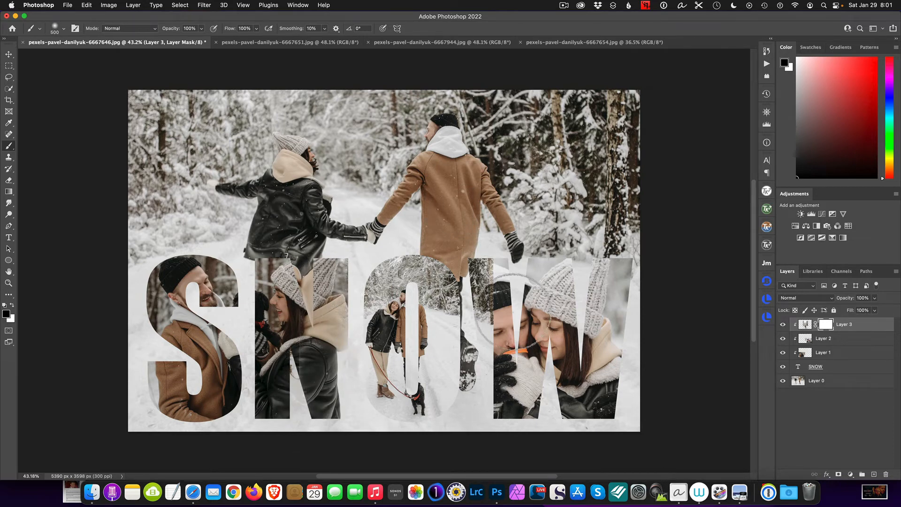
mouse_move(483, 220)
left_mouse_down()
mouse_move(495, 270)
mouse_move(503, 417)
left_mouse_up()
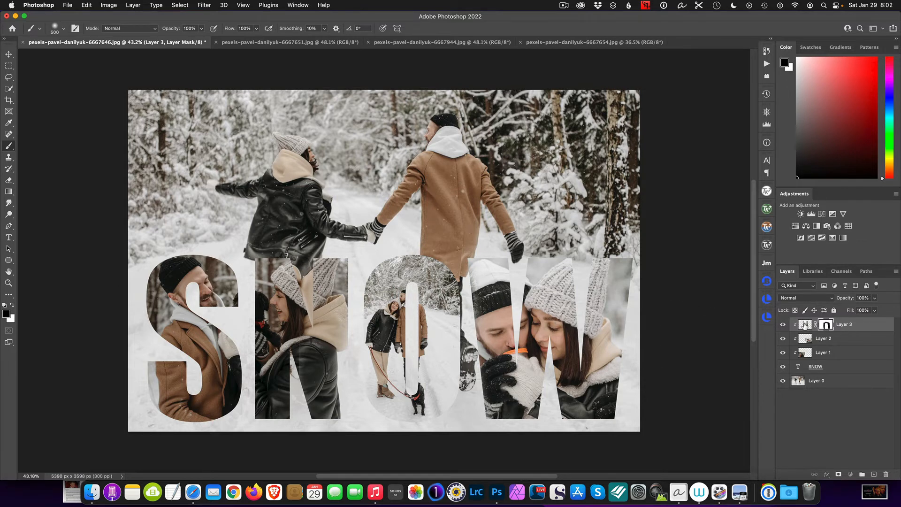
Step: Scale the walking-dog photo up to about 129% and reposition it so the couple sits inside the O
left_click(804, 324)
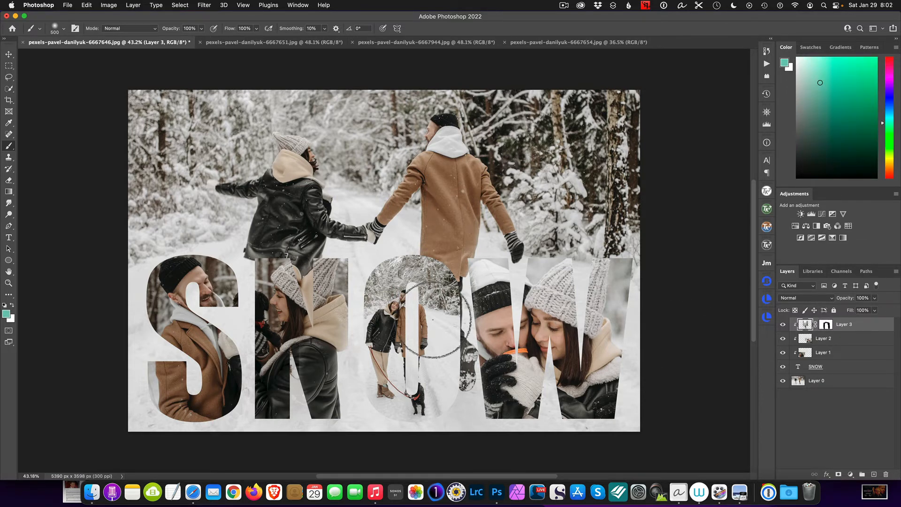
key("super+t")
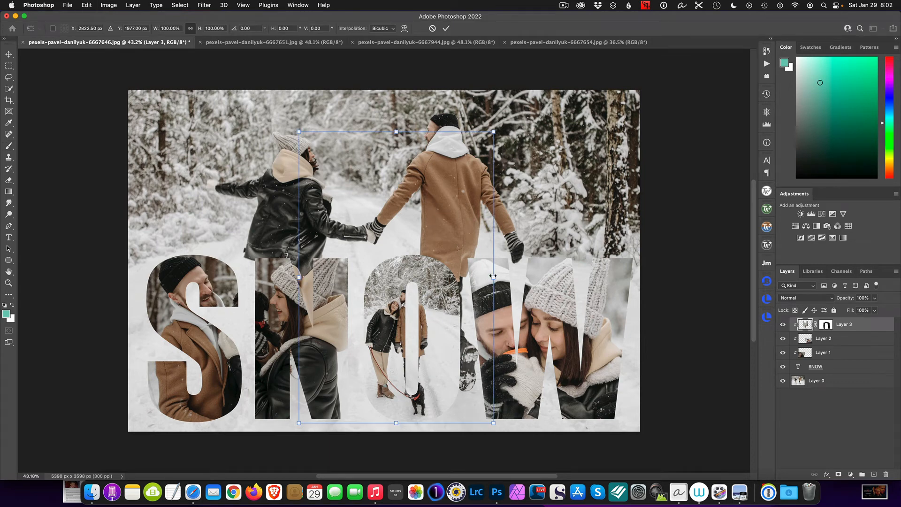
left_click_drag(493, 276, 524, 277)
left_click_drag(437, 319, 438, 300)
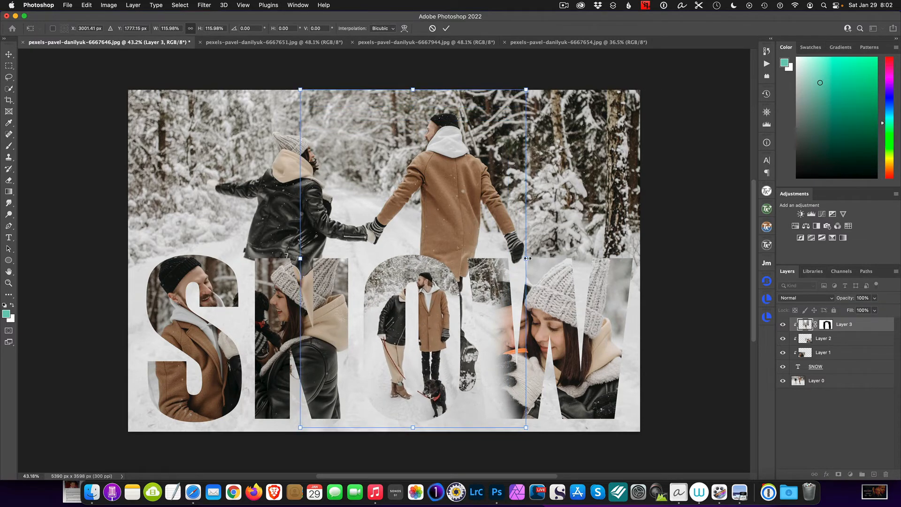
left_click_drag(531, 257, 556, 258)
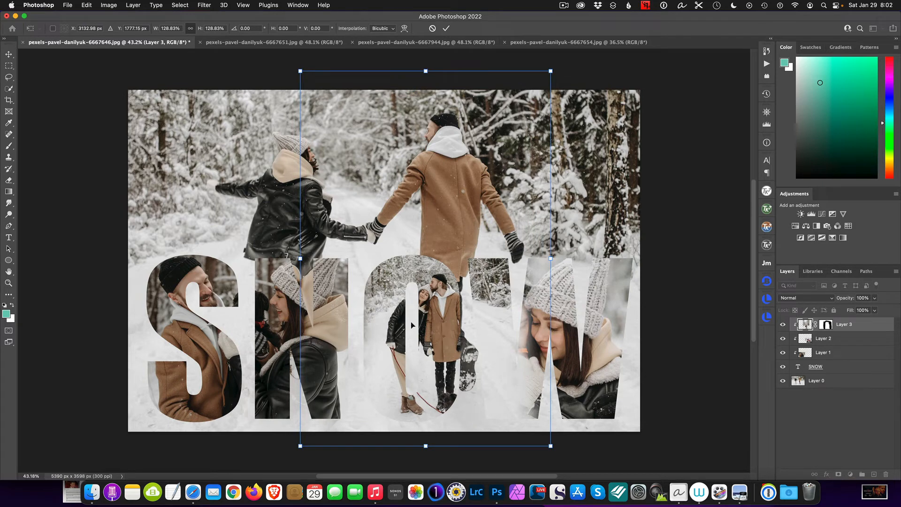
left_click_drag(425, 325, 407, 314)
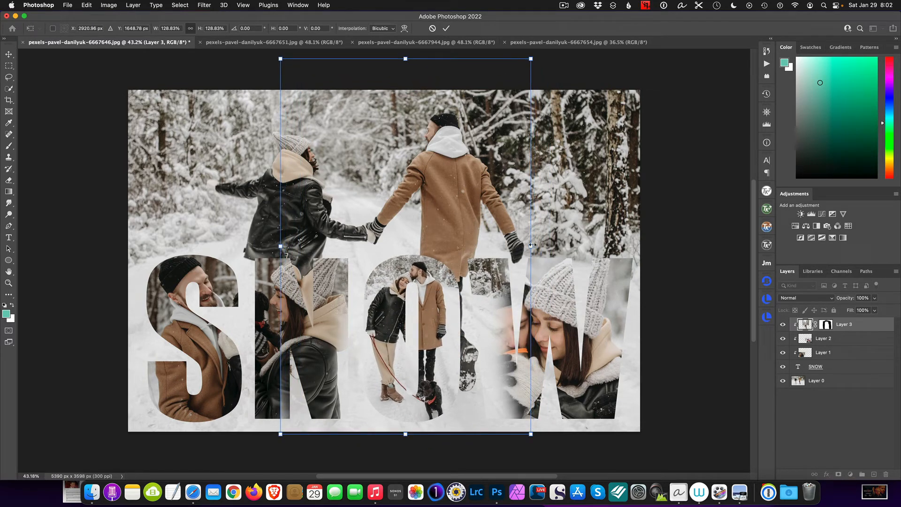
left_click_drag(529, 245, 548, 245)
left_click_drag(436, 308, 427, 299)
key("Return")
Step: Paint further on the walking-dog photo's mask to hide its edges next to the N and W letters
key("b")
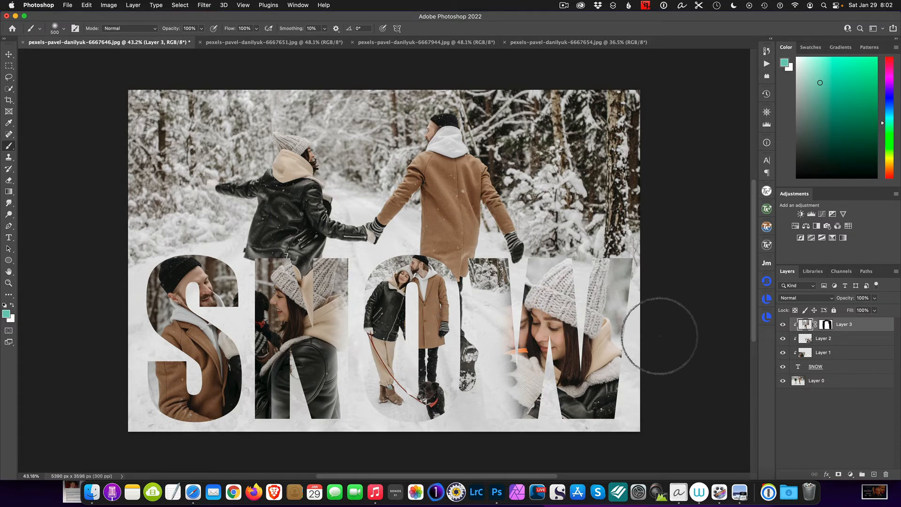
left_click(825, 325)
mouse_move(494, 270)
left_mouse_down()
mouse_move(490, 319)
mouse_move(488, 425)
mouse_move(483, 275)
mouse_move(492, 234)
mouse_move(486, 336)
mouse_move(486, 240)
left_mouse_up()
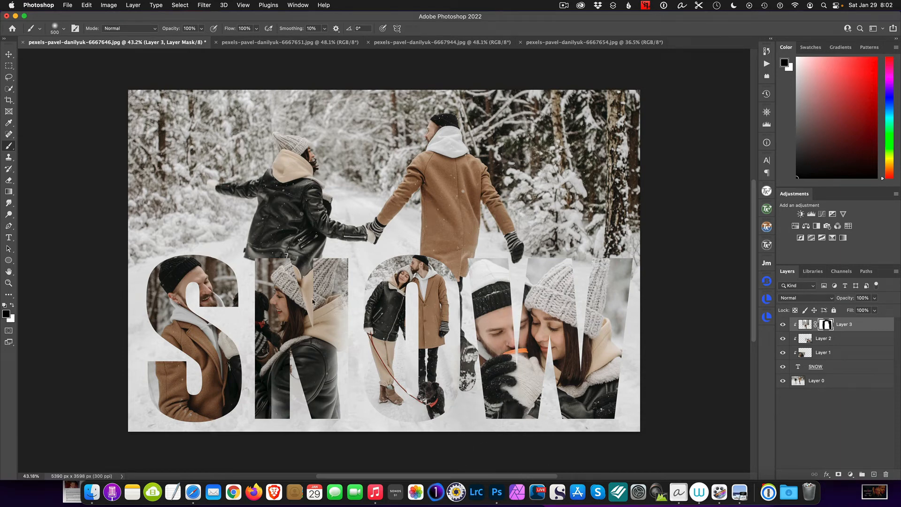
mouse_move(313, 302)
left_mouse_down()
mouse_move(328, 253)
mouse_move(309, 361)
mouse_move(330, 304)
left_mouse_up()
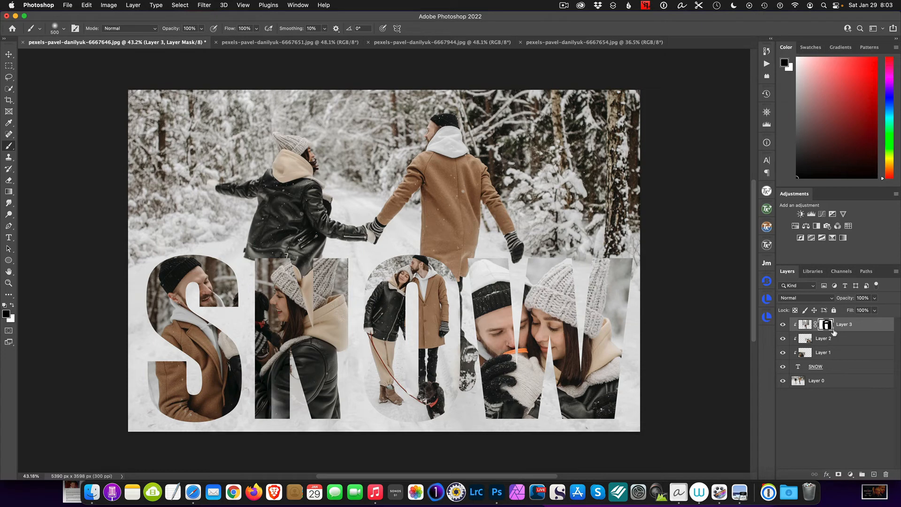
Step: Duplicate the SNOW text layer and open a Stroke layer style on the SNOW copy layer
left_click(829, 369)
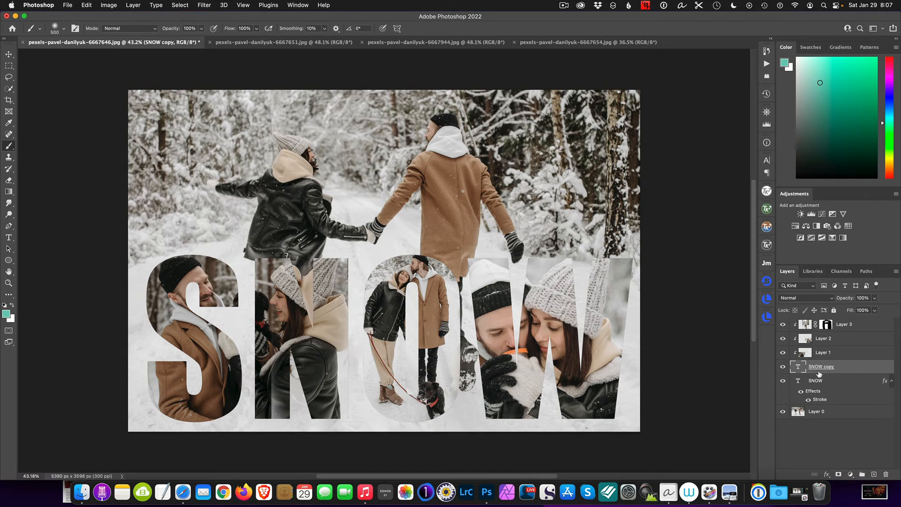
left_click(828, 475)
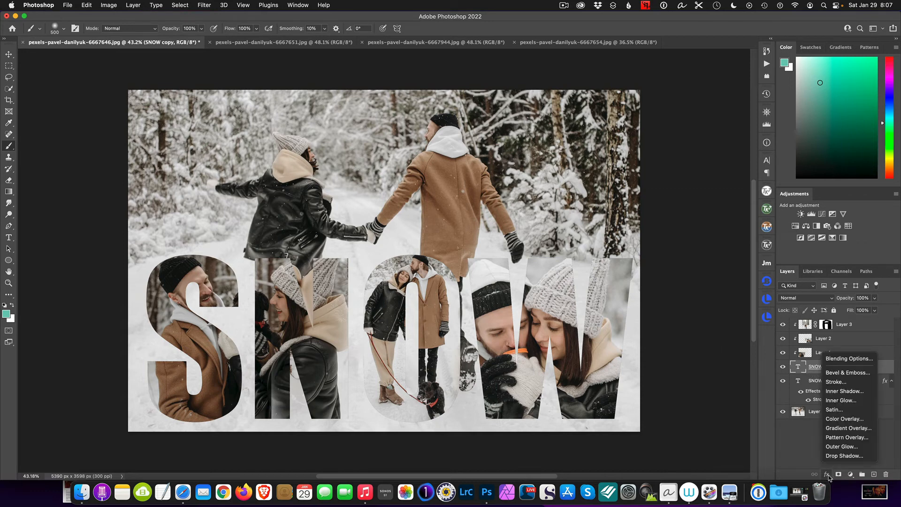
left_click(839, 383)
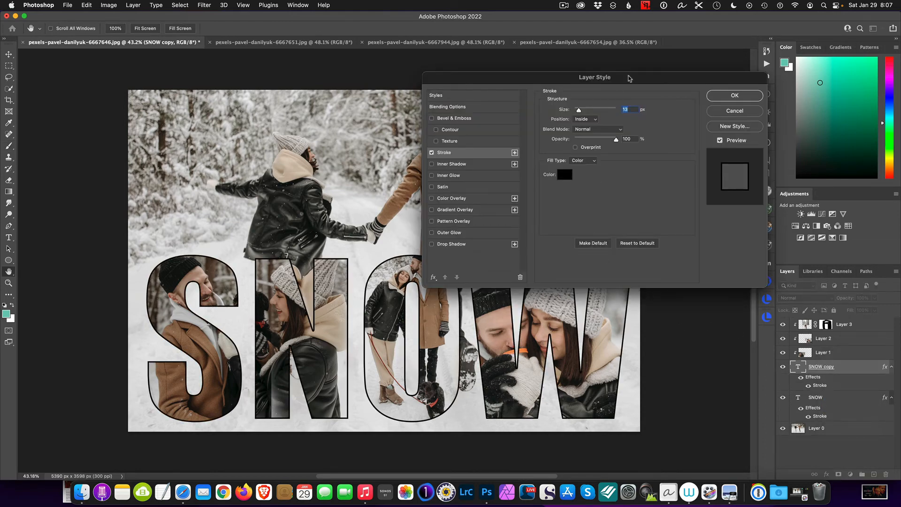
left_click_drag(629, 77, 684, 47)
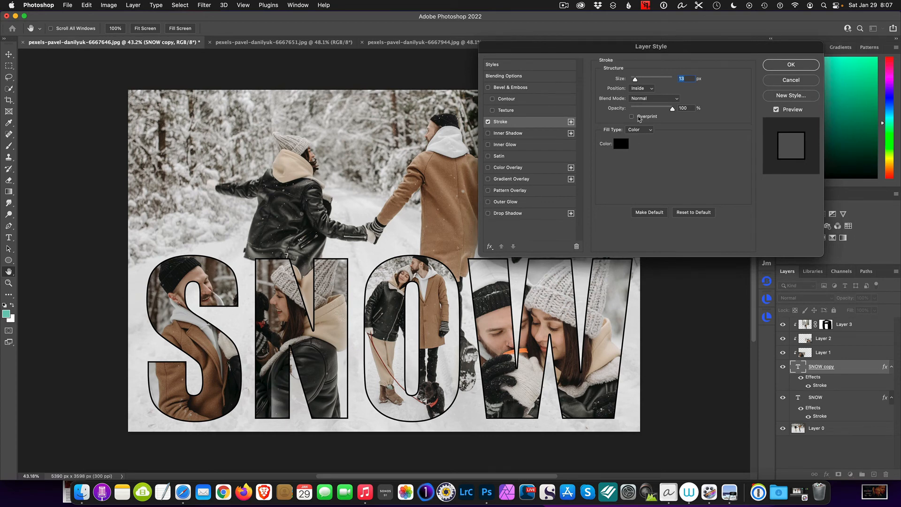
Step: Widen the copy's inside stroke and set its colour to dark grey #333333 sampled from the photo
left_click_drag(635, 81, 645, 82)
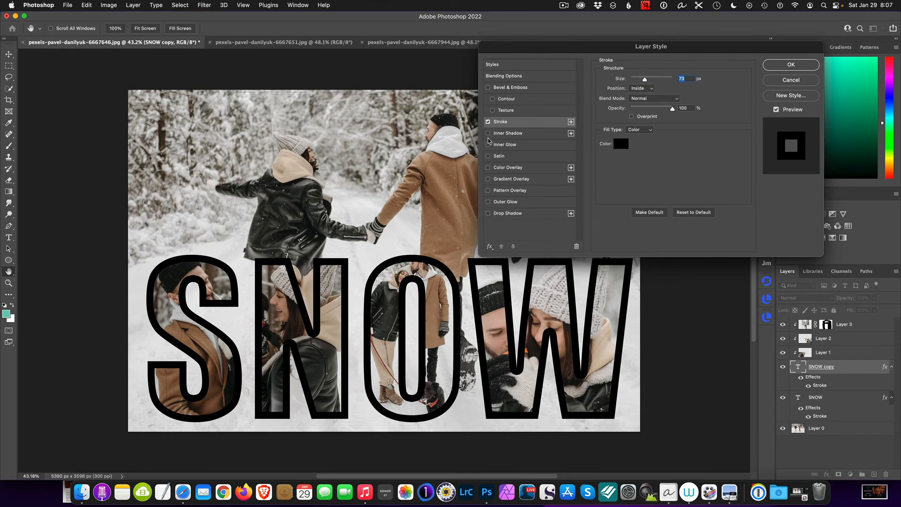
left_click(625, 147)
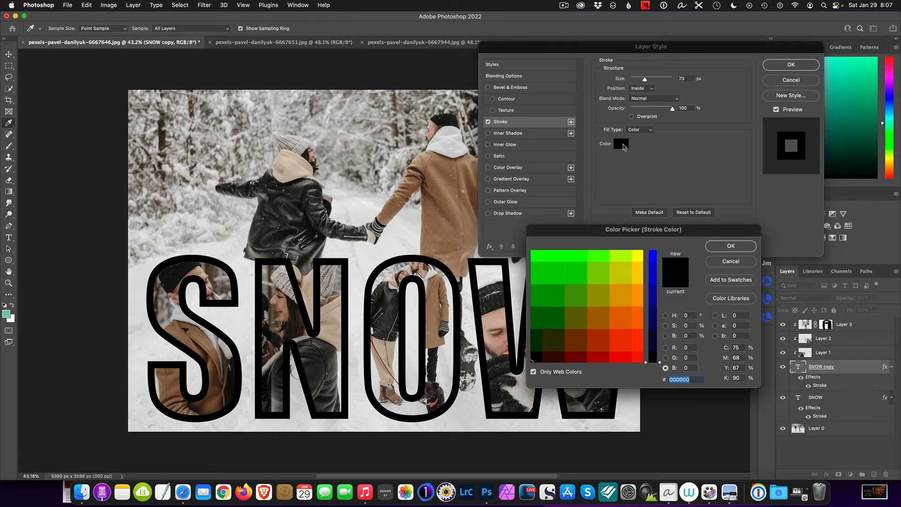
left_click(297, 164)
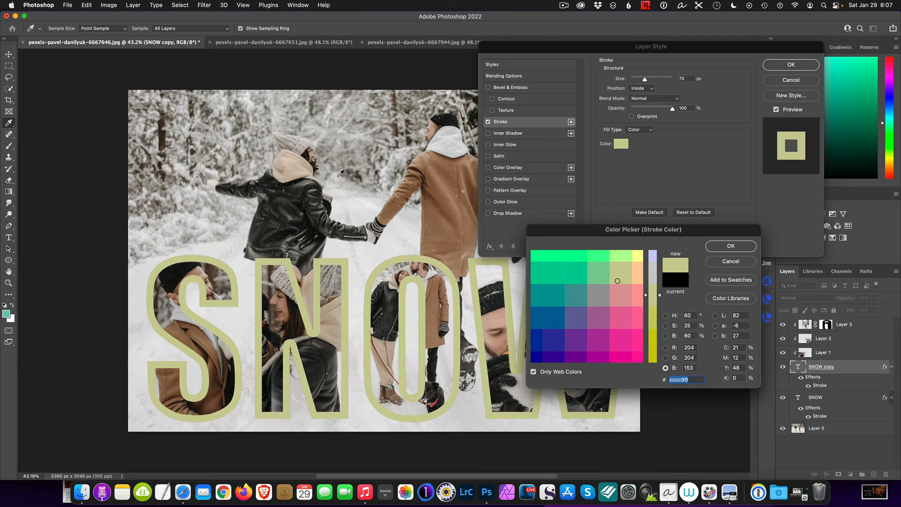
left_click(385, 221)
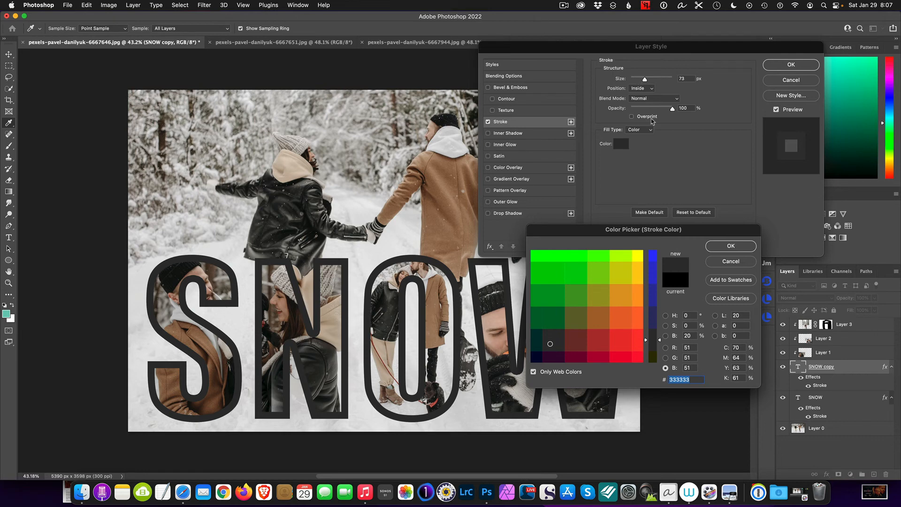
left_click(728, 246)
Step: Set the stroke size to 40 px and apply the layer style
left_click_drag(645, 80, 640, 82)
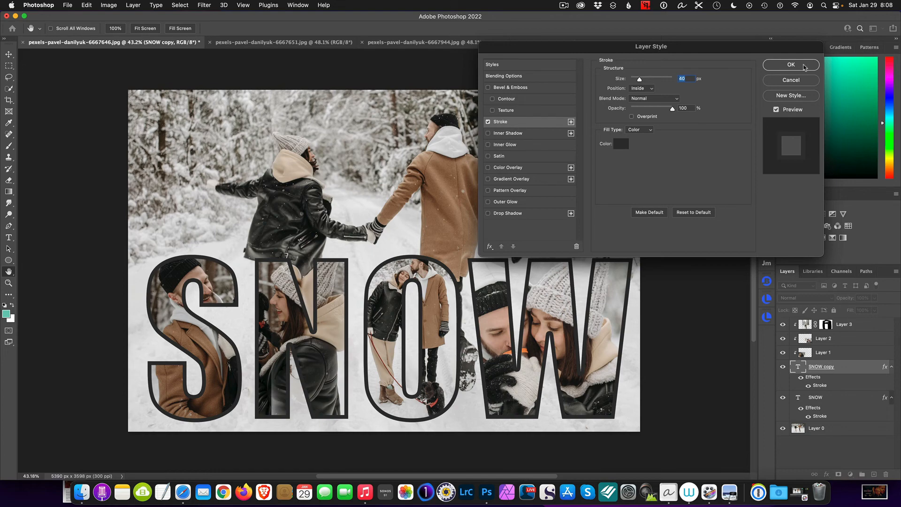
left_click(804, 67)
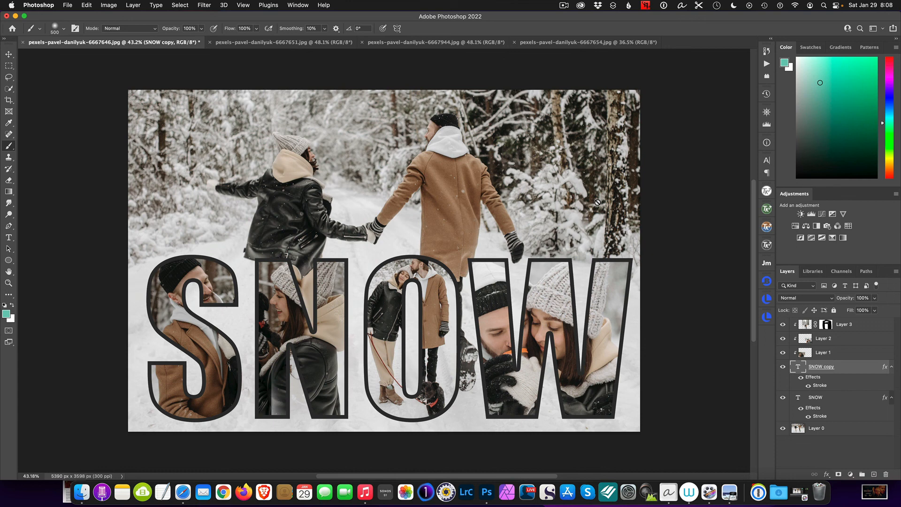
left_click(565, 6)
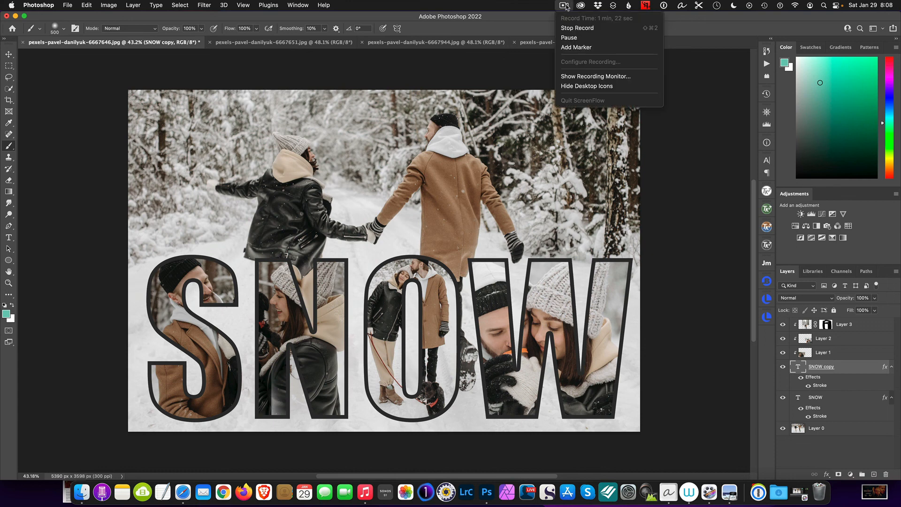